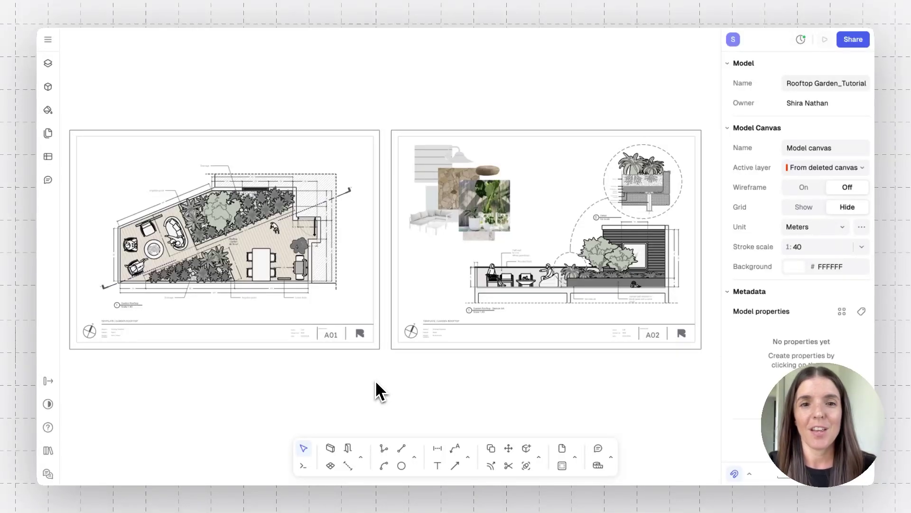
# Zoom the canvas in on the A01 rooftop garden floor plan
pyautogui.hscroll(-1, 376, 383)
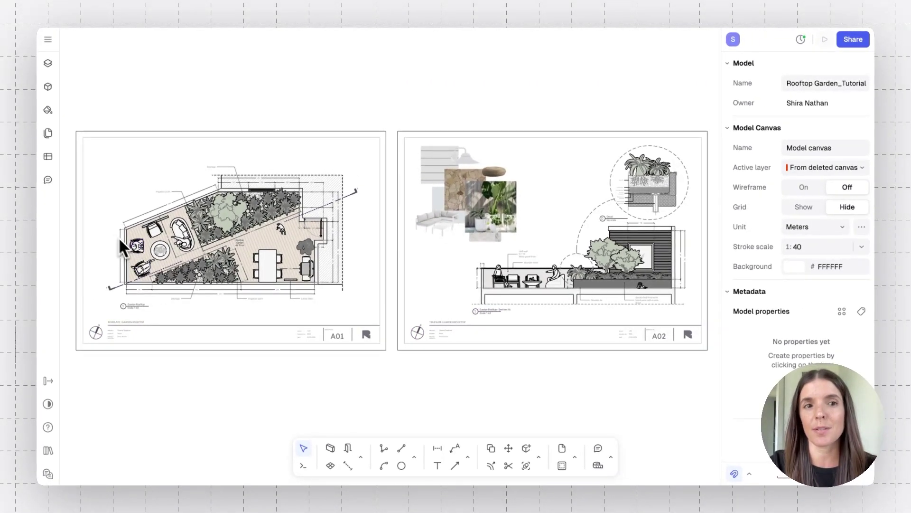
# Pan and zoom out until sheets A01 and A02 both fit on the canvas
pyautogui.scroll(5, 119, 244)
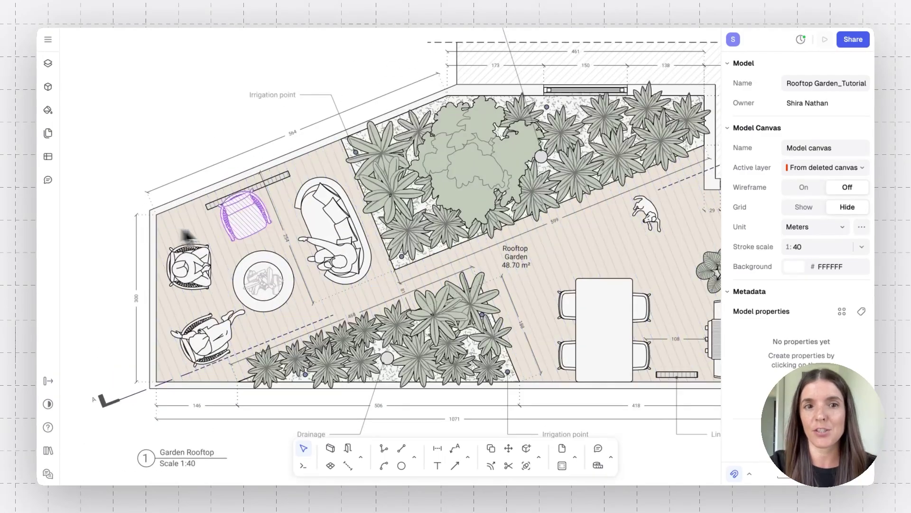
pyautogui.scroll(-4, 180, 102)
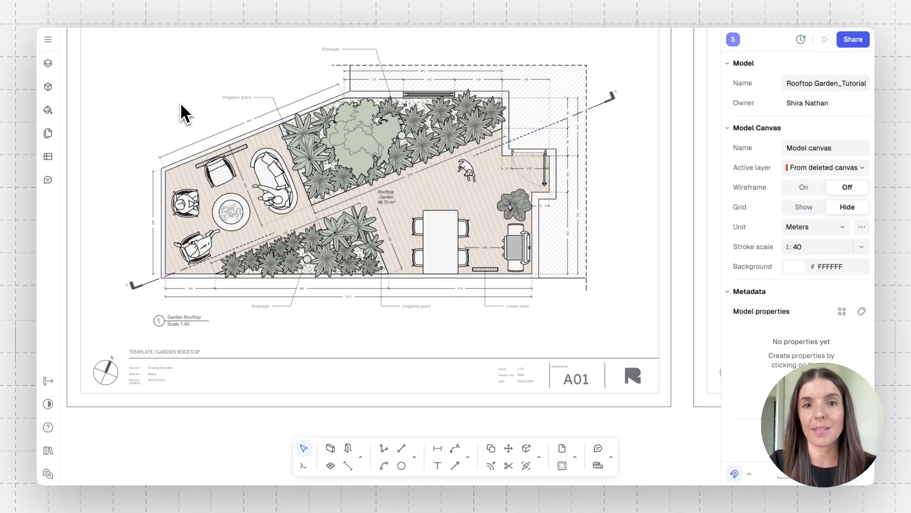
pyautogui.scroll(2, 181, 112)
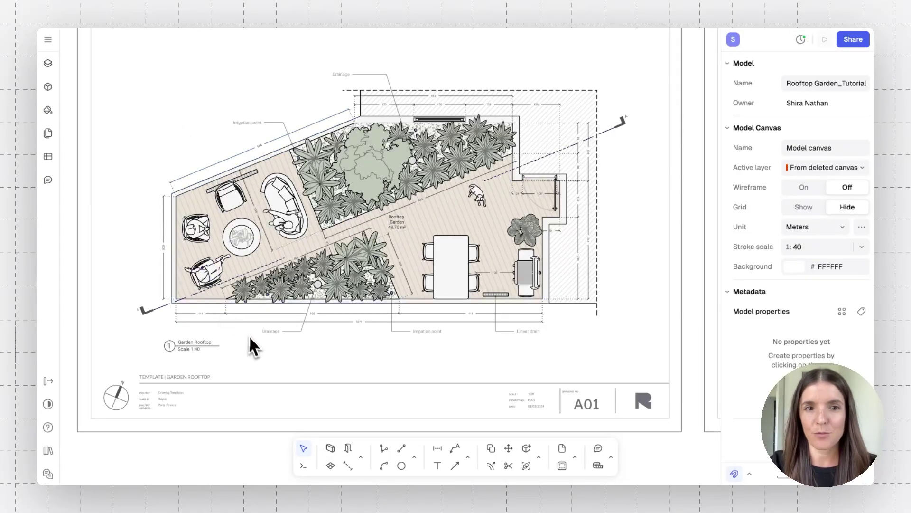
pyautogui.keyDown('ctrl'); pyautogui.scroll(-5, 252, 349); pyautogui.keyUp('ctrl')
pyautogui.hscroll(3, 252, 348)
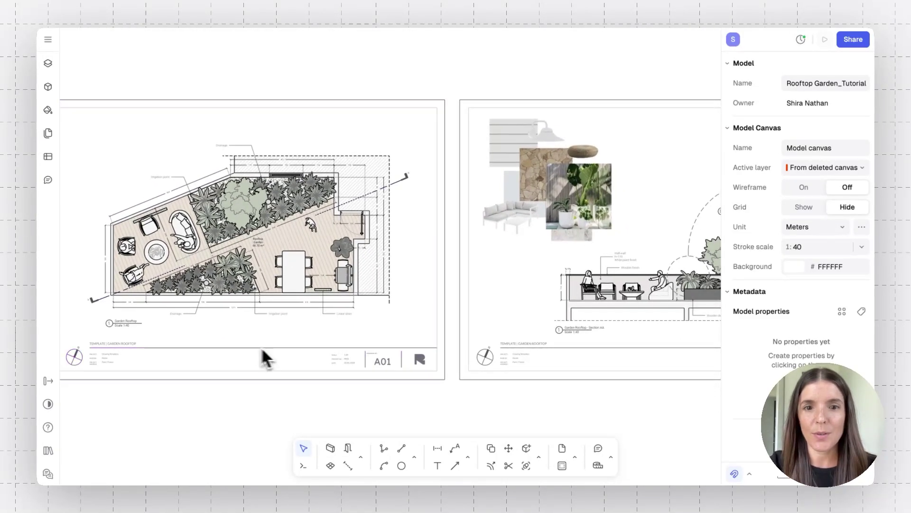
pyautogui.keyDown('ctrl'); pyautogui.scroll(-5, 450, 393); pyautogui.keyUp('ctrl')
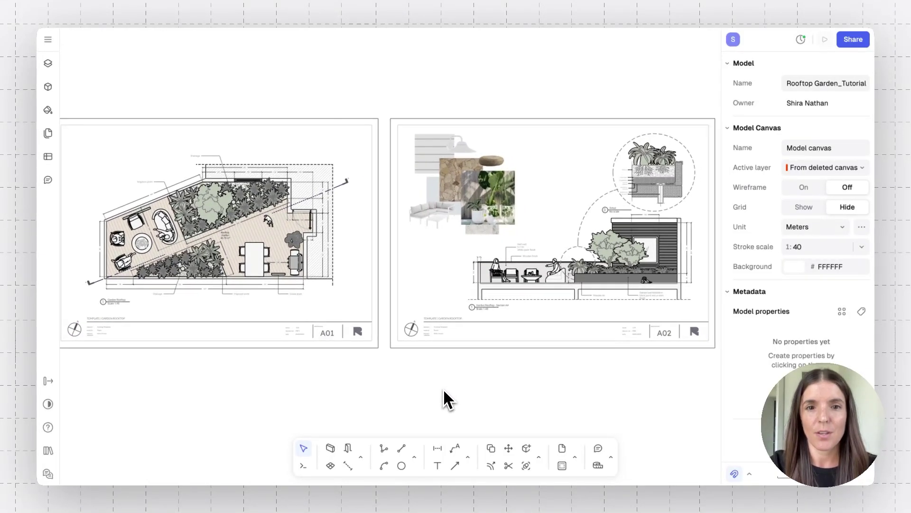
# Bucket-fill the border band of the A3 title block on sheet A01 and finish editing
pyautogui.click(374, 345)
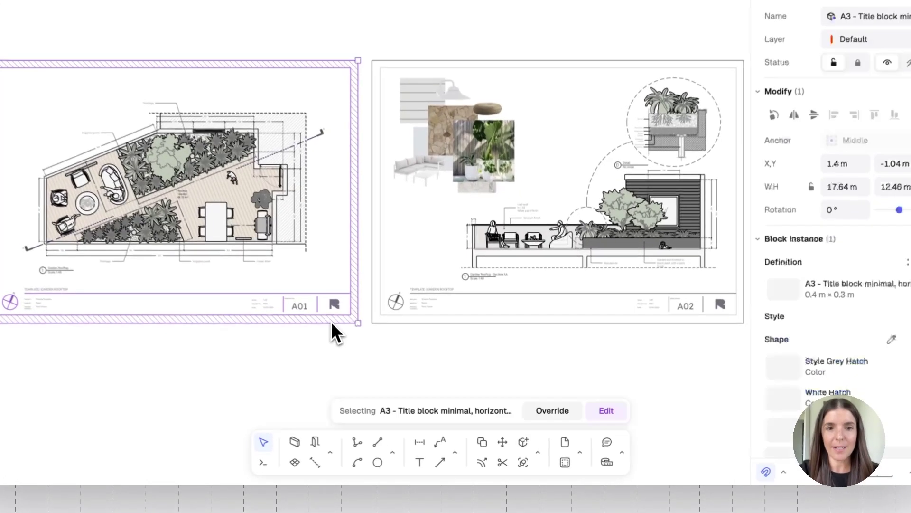
pyautogui.doubleClick(332, 321)
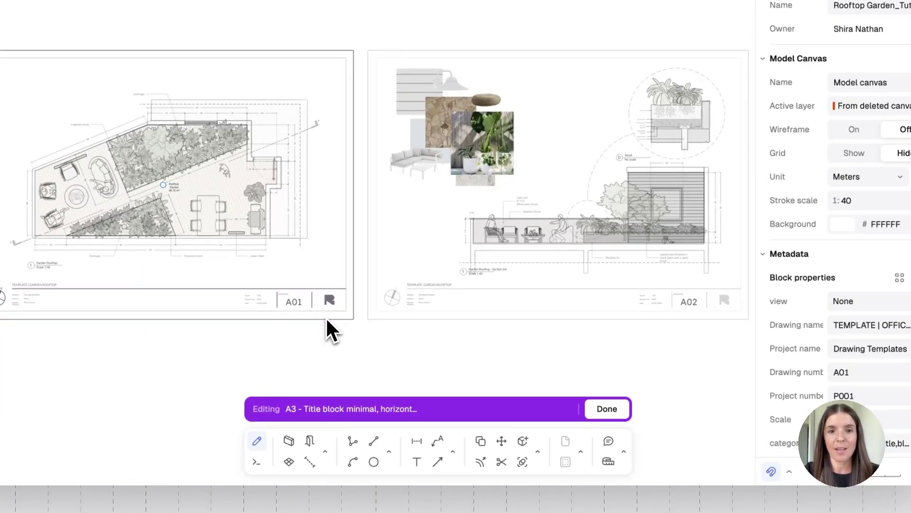
pyautogui.click(538, 452)
pyautogui.click(625, 441)
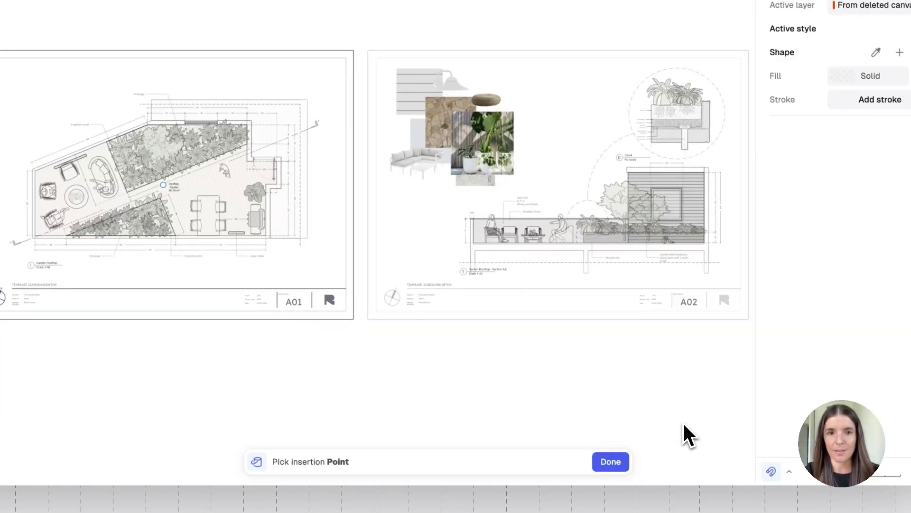
pyautogui.click(350, 278)
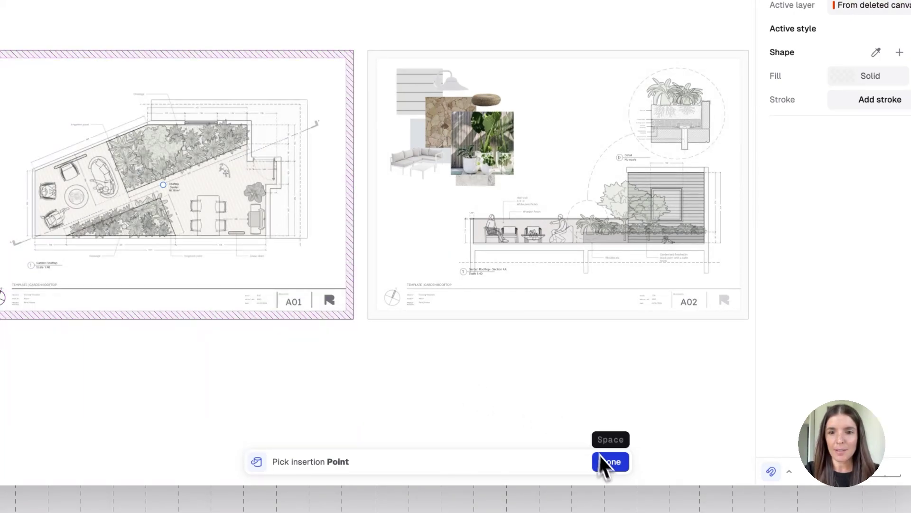
pyautogui.click(609, 462)
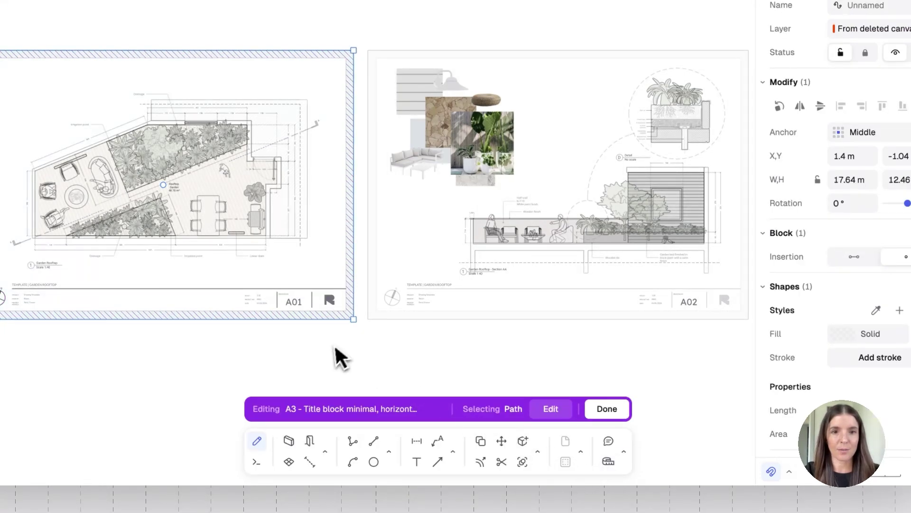
pyautogui.click(597, 408)
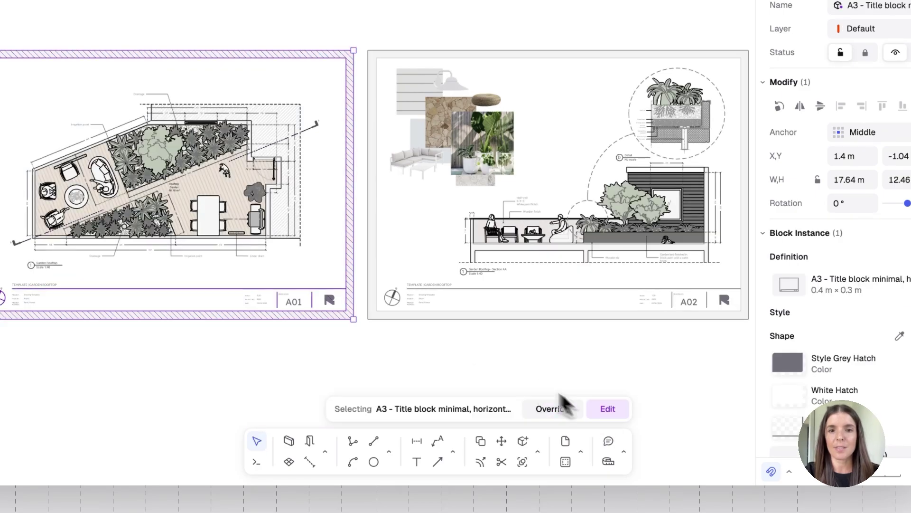
pyautogui.click(509, 365)
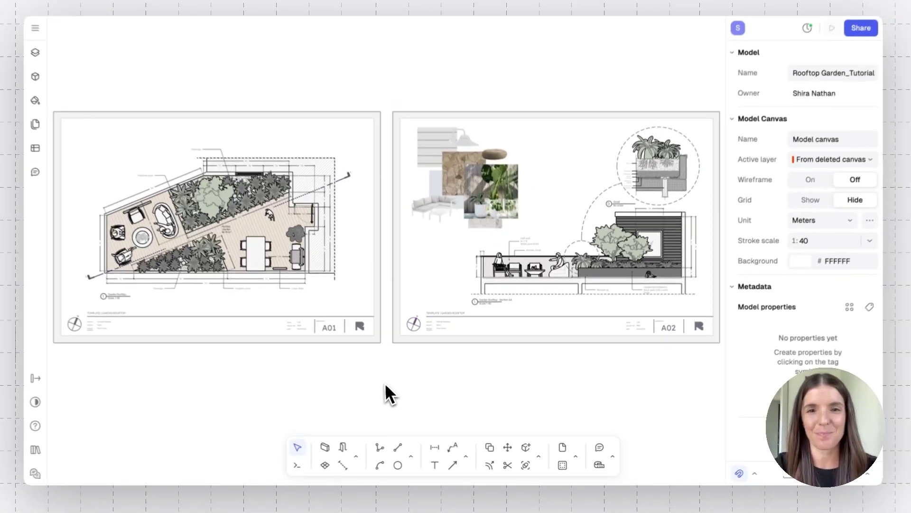
# Draw a 0.45 m circle beside the sofa
pyautogui.keyDown('ctrl'); pyautogui.scroll(5, 332, 361); pyautogui.keyUp('ctrl')
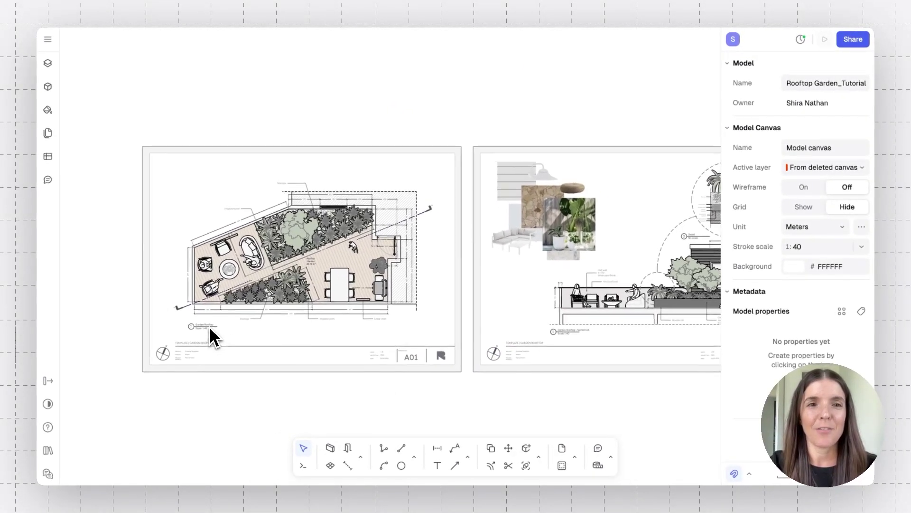
pyautogui.keyDown('ctrl'); pyautogui.scroll(5, 211, 337); pyautogui.keyUp('ctrl')
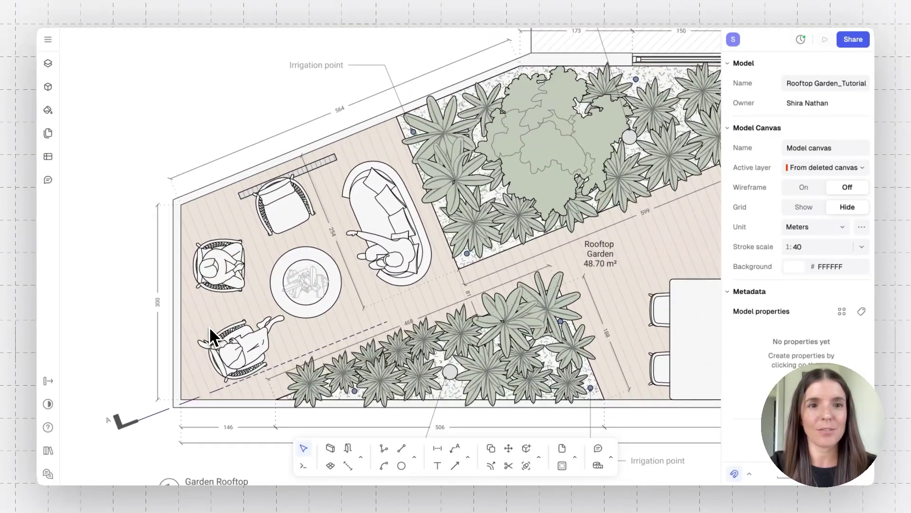
pyautogui.scroll(-1, 209, 329)
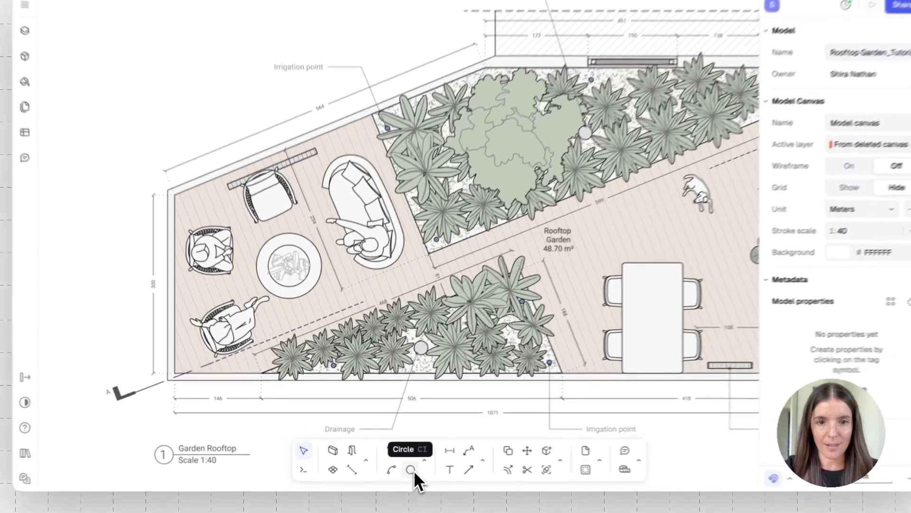
pyautogui.click(401, 466)
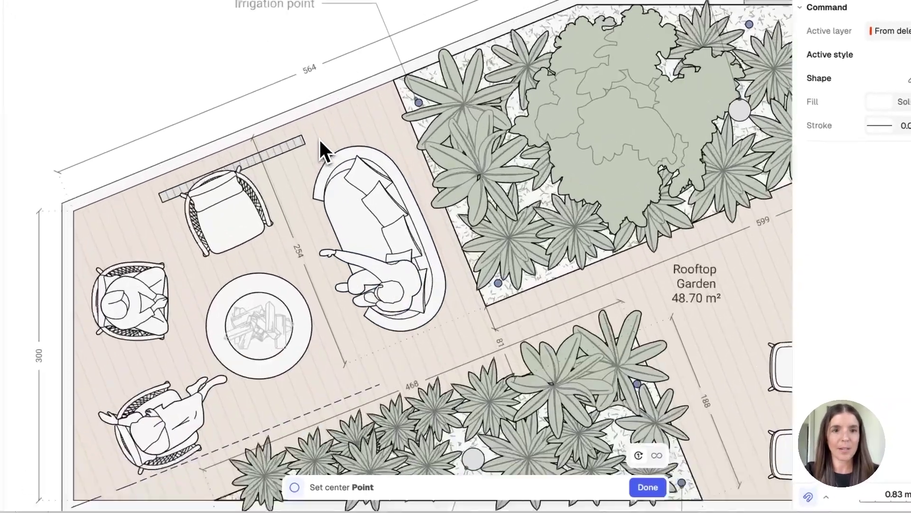
pyautogui.keyDown('ctrl'); pyautogui.scroll(2, 319, 138); pyautogui.keyUp('ctrl')
pyautogui.click(279, 188)
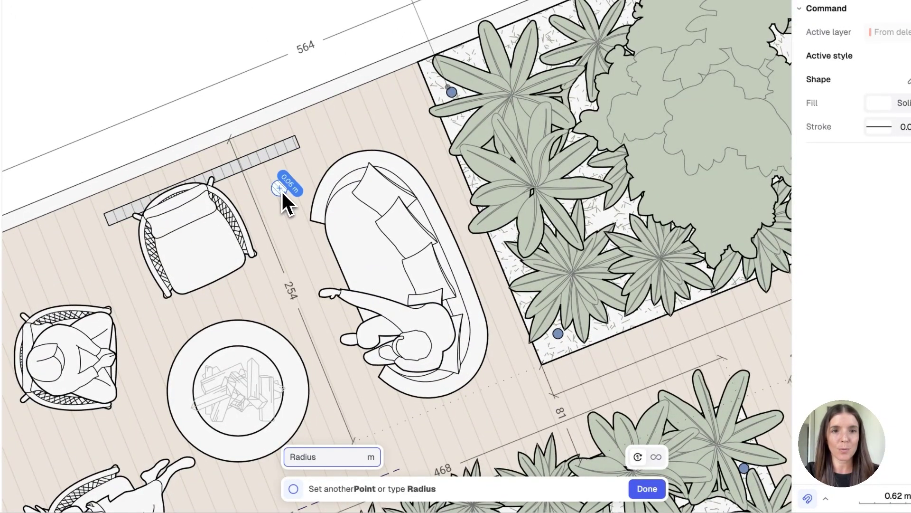
pyautogui.click(300, 209)
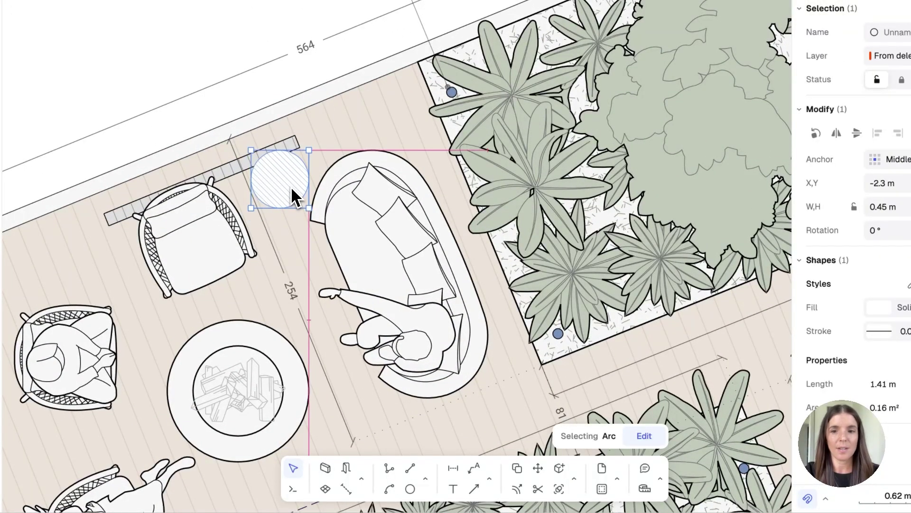
# Offset the circle inward and combine both circles into Block 1
pyautogui.press('p')
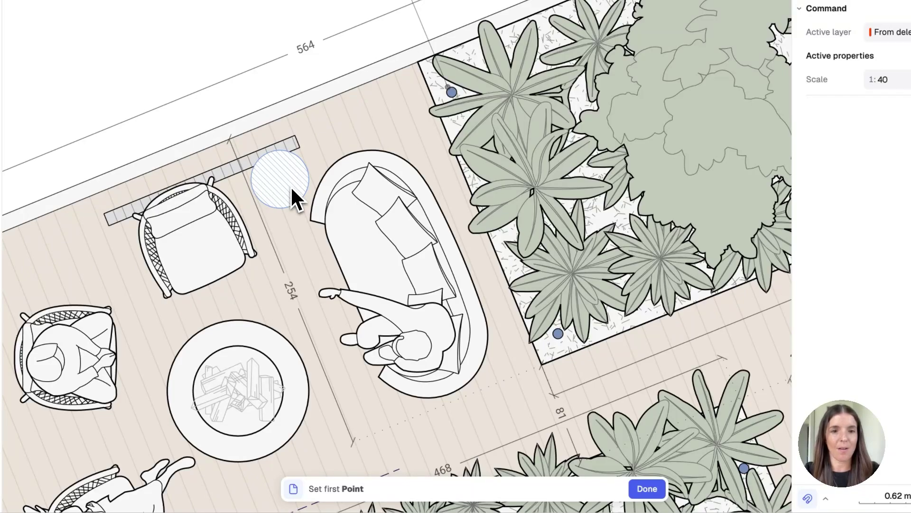
pyautogui.press('Escape')
pyautogui.press('o')
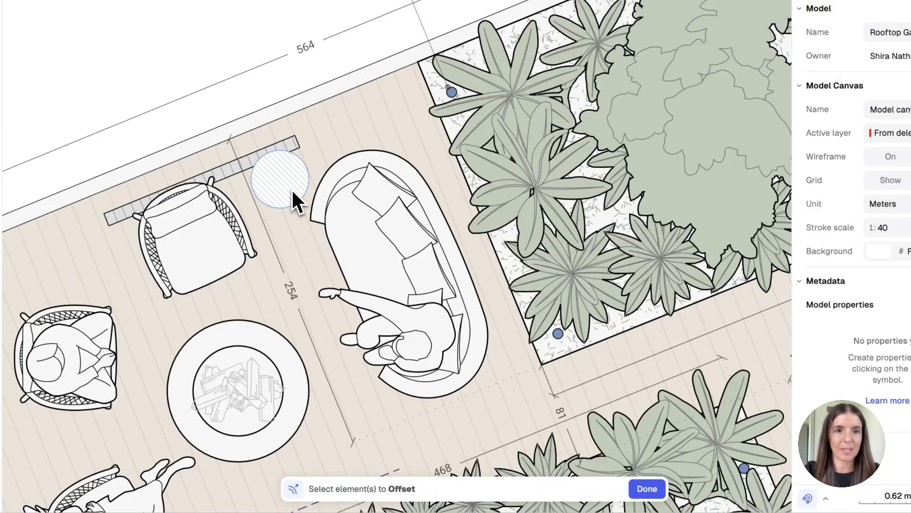
pyautogui.click(295, 198)
pyautogui.click(296, 211)
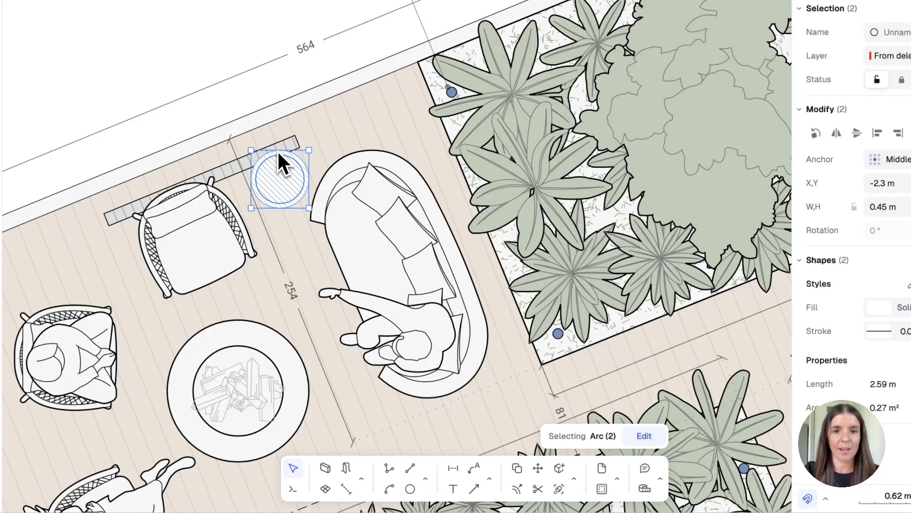
pyautogui.click(559, 462)
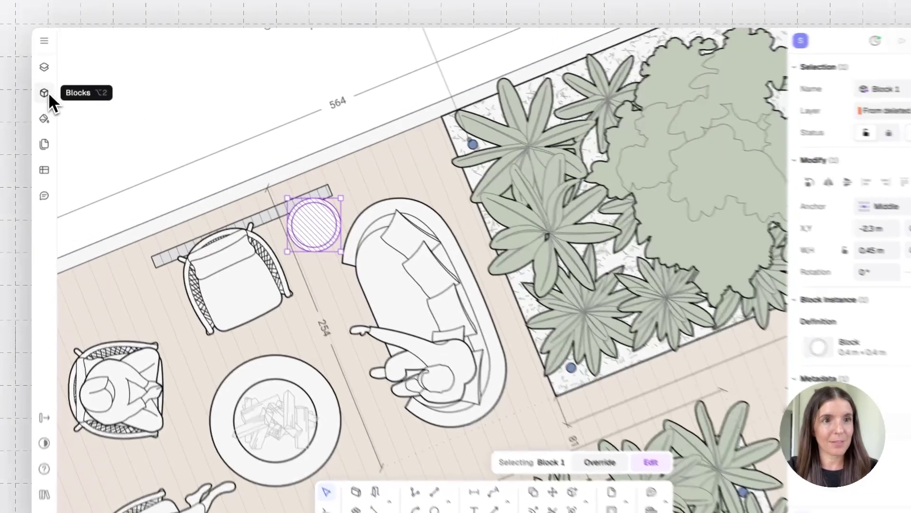
# Rename Block 1 to 'Side table' in the My blocks list
pyautogui.click(48, 87)
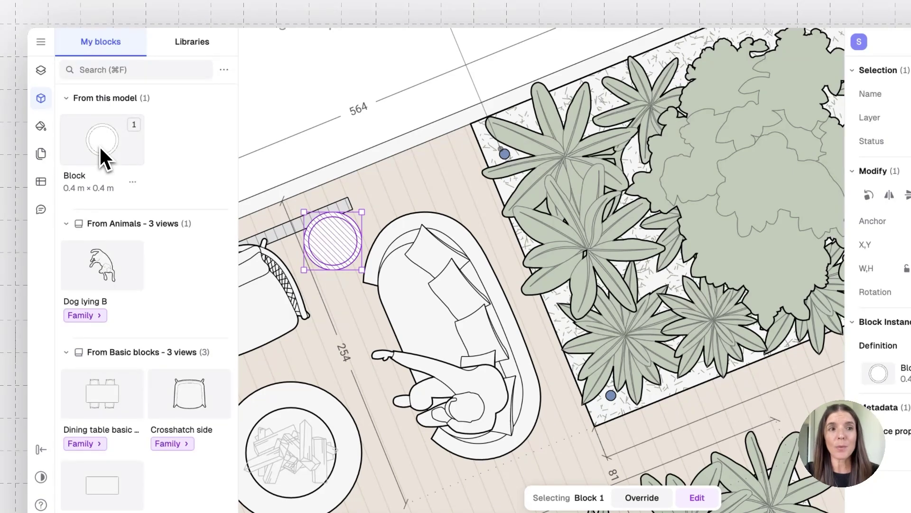
pyautogui.doubleClick(83, 177)
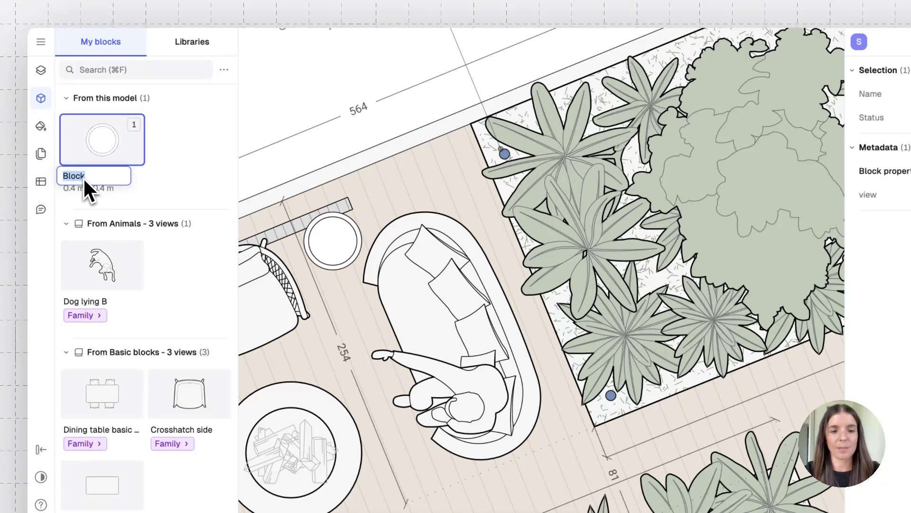
pyautogui.write('Side')
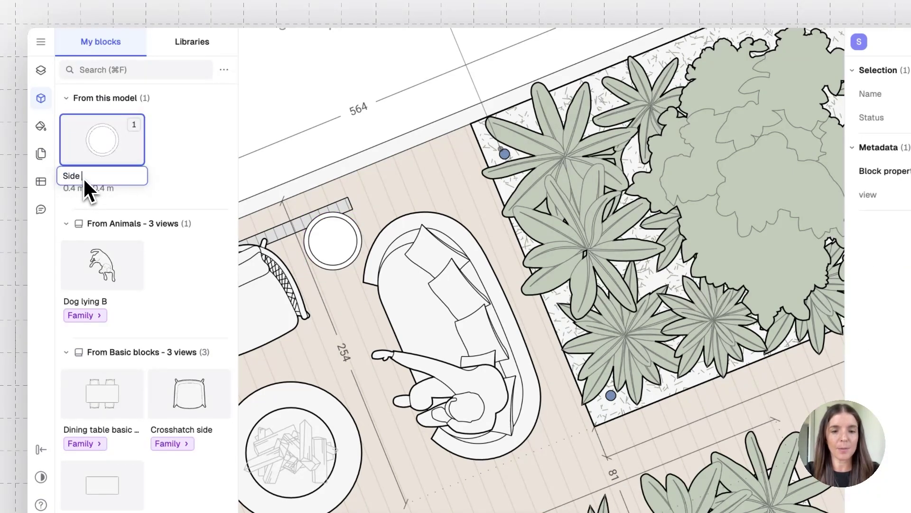
pyautogui.write(' table')
pyautogui.click(275, 98)
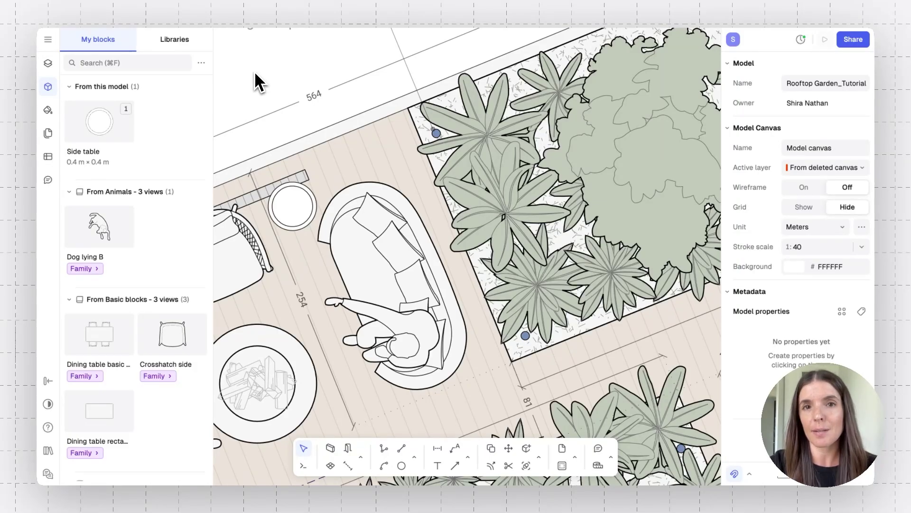
# Move the side table beside the armchair and place two more copies by the lounge chairs
pyautogui.hotkey('ctrl', '\\')
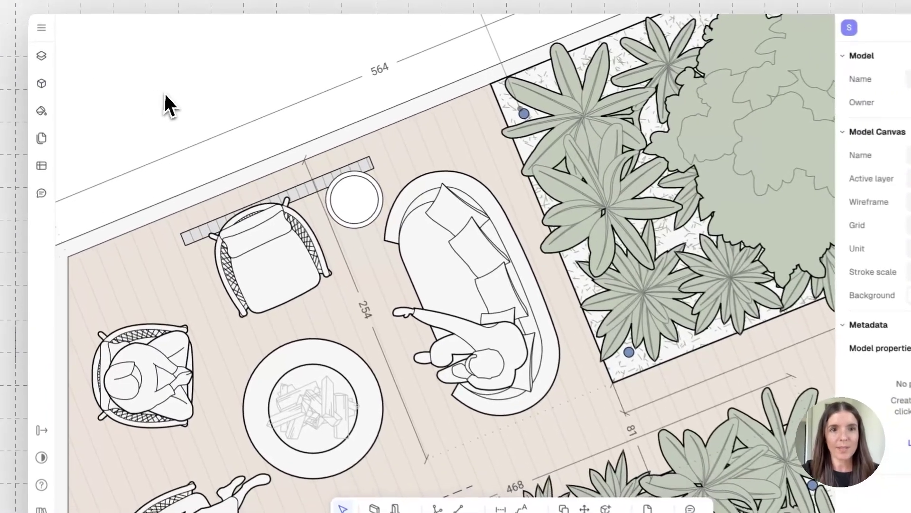
pyautogui.keyDown('ctrl'); pyautogui.scroll(-3, 156, 104); pyautogui.keyUp('ctrl')
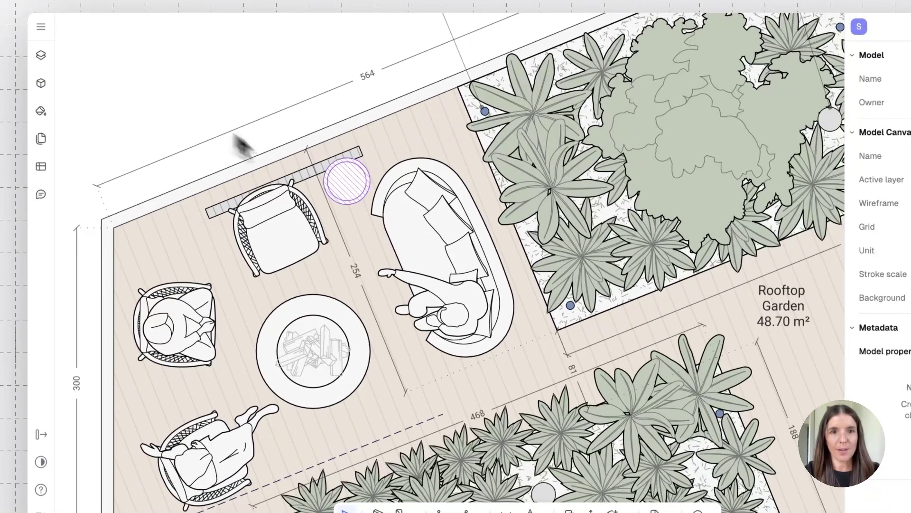
pyautogui.click(346, 188)
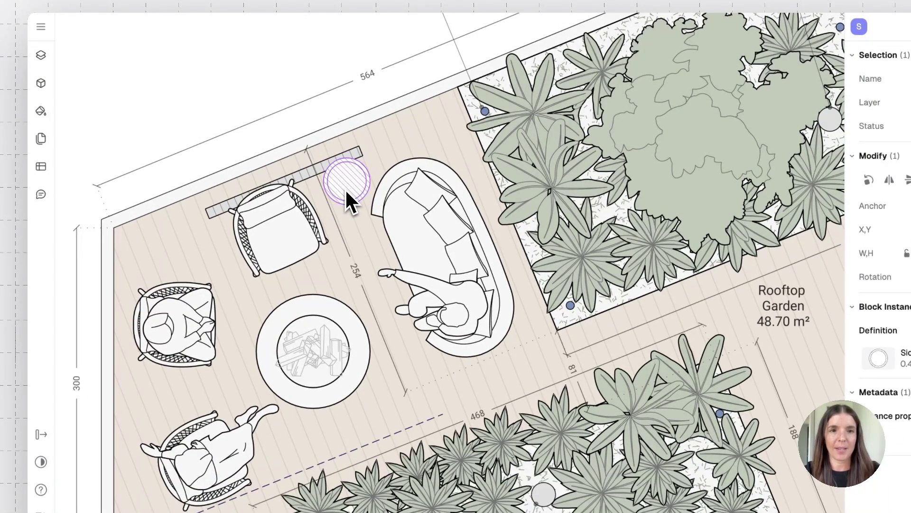
pyautogui.moveTo(345, 189); pyautogui.dragTo(280, 227)
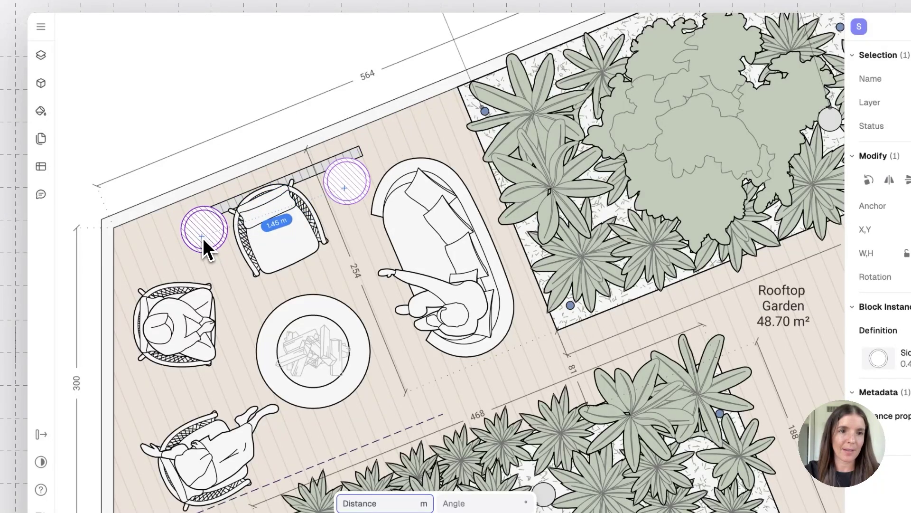
pyautogui.click(202, 236)
pyautogui.click(157, 262)
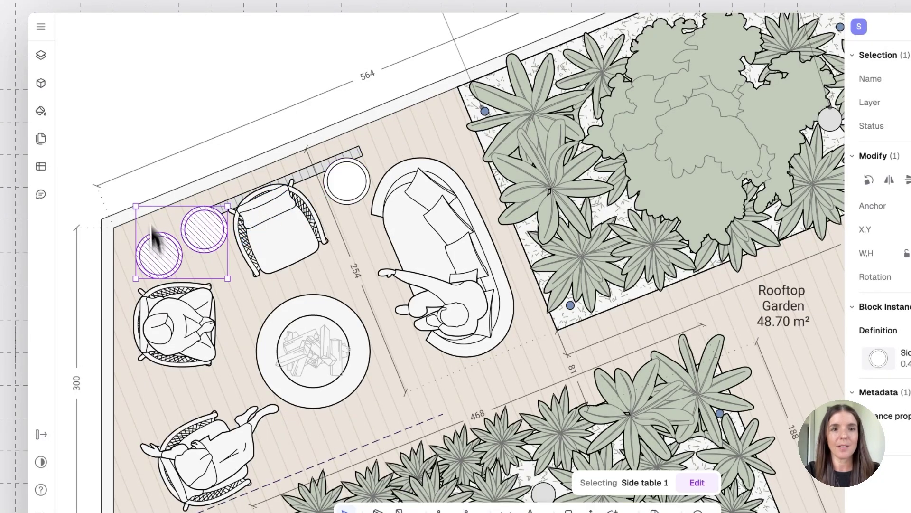
pyautogui.click(152, 87)
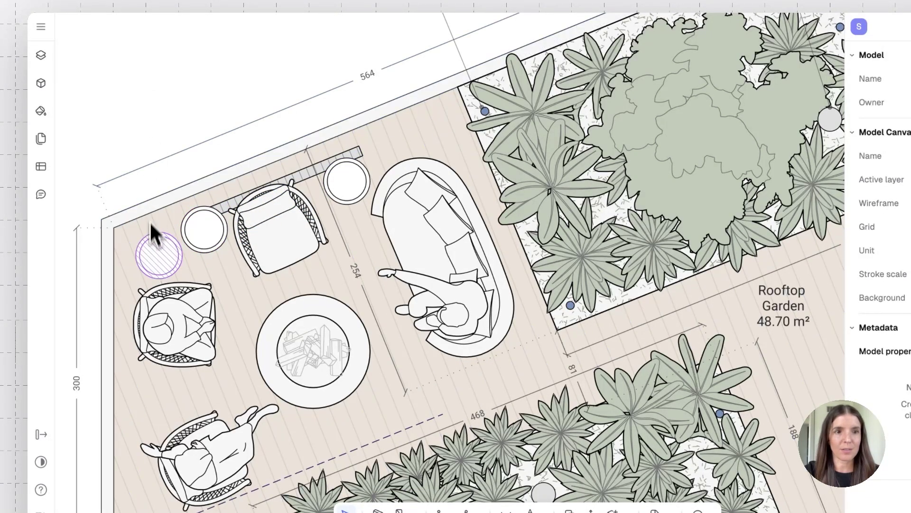
# Shrink the Side table block to 0.3 m and give it a DBDBDB grey fill
pyautogui.doubleClick(156, 253)
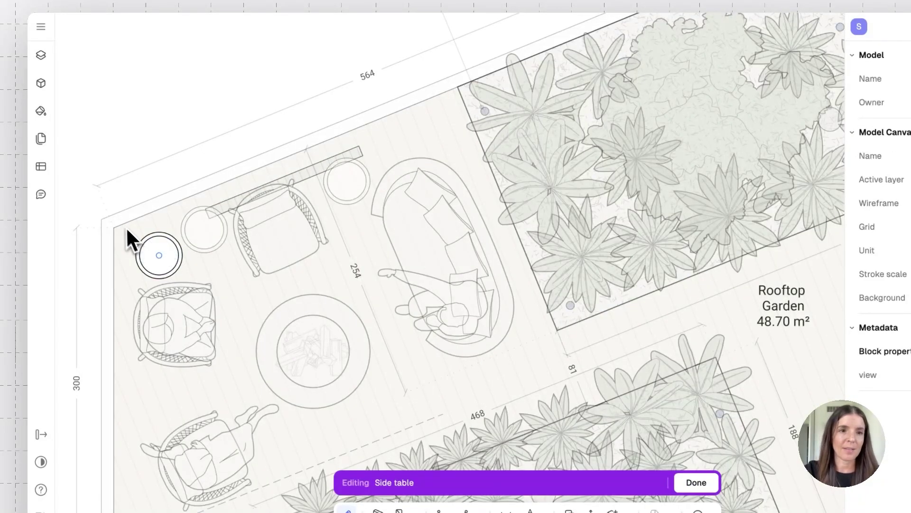
pyautogui.moveTo(125, 228); pyautogui.dragTo(195, 291)
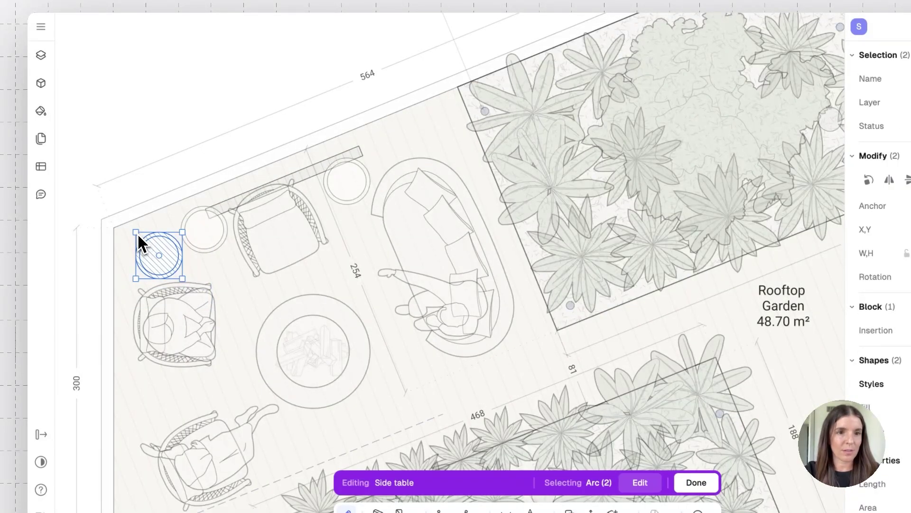
pyautogui.moveTo(137, 232); pyautogui.dragTo(152, 248)
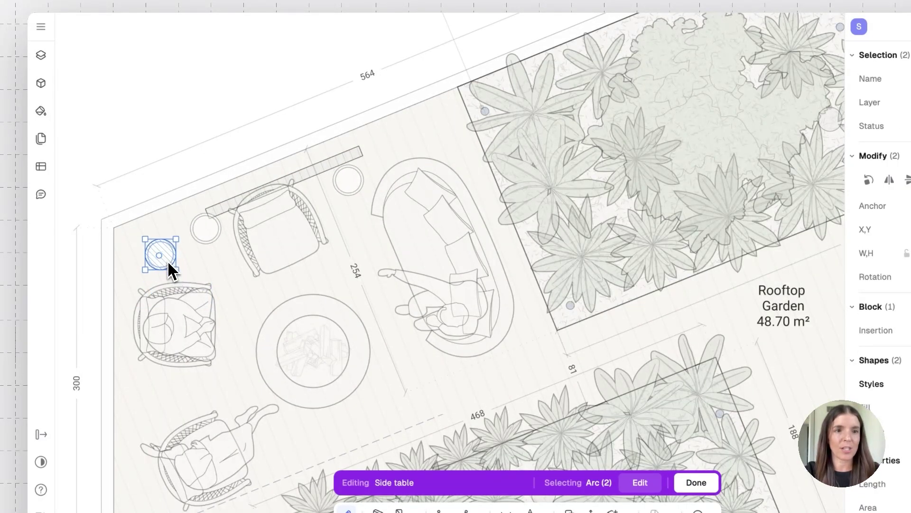
pyautogui.click(139, 171)
pyautogui.click(167, 272)
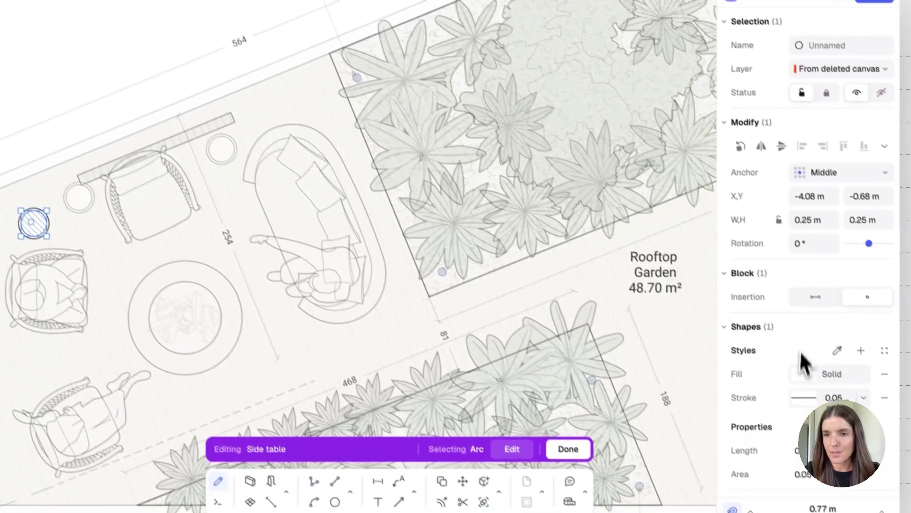
pyautogui.click(792, 357)
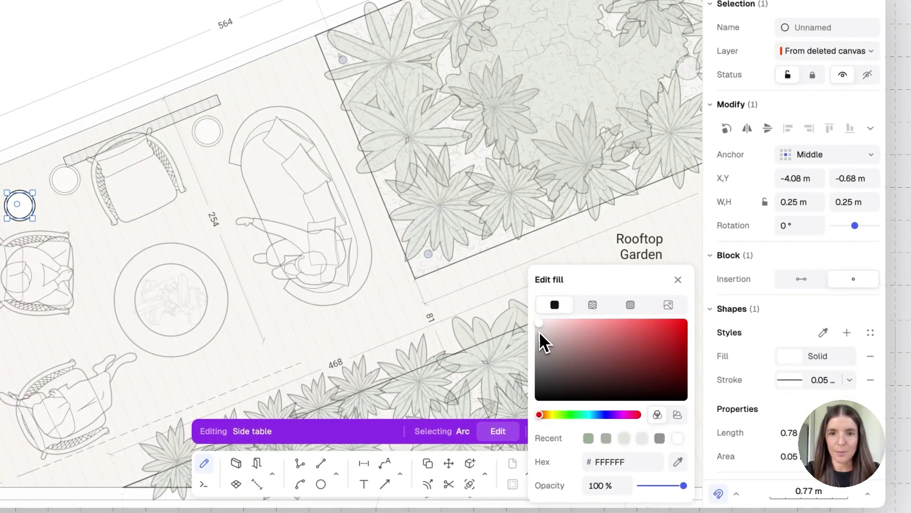
pyautogui.moveTo(541, 321); pyautogui.dragTo(541, 346)
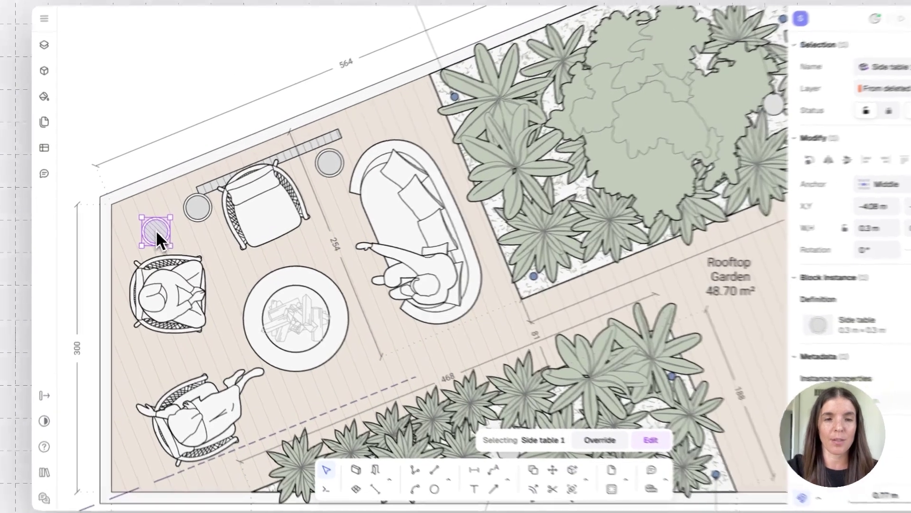
# Make one side table unique as 'Copy of Side table' and delete its grey fill
pyautogui.rightClick(156, 231)
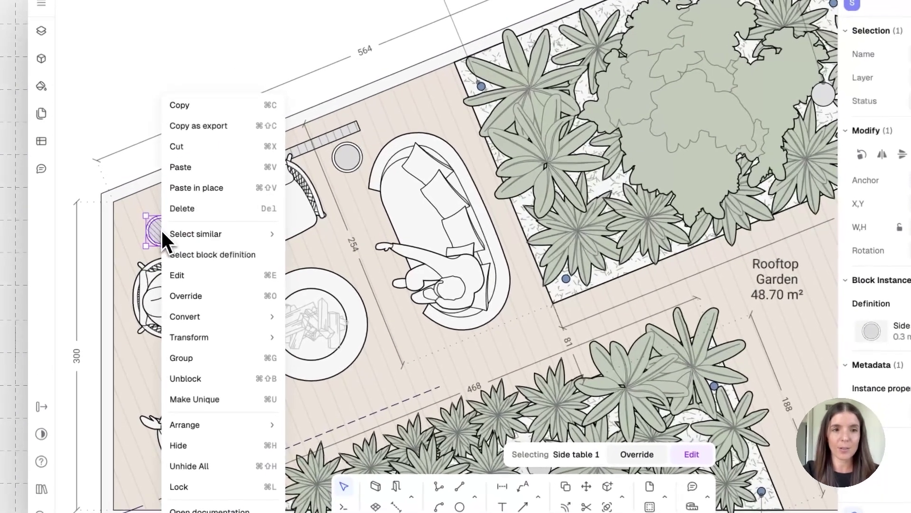
pyautogui.click(226, 401)
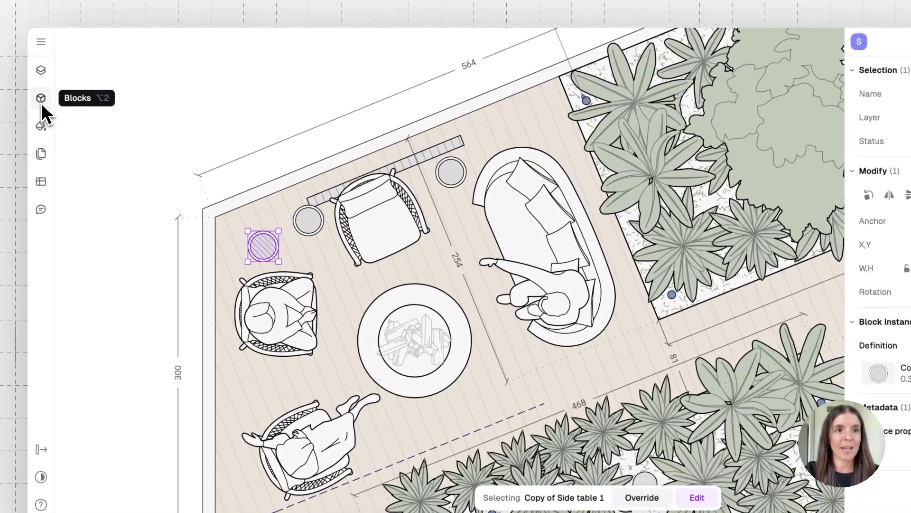
pyautogui.click(40, 61)
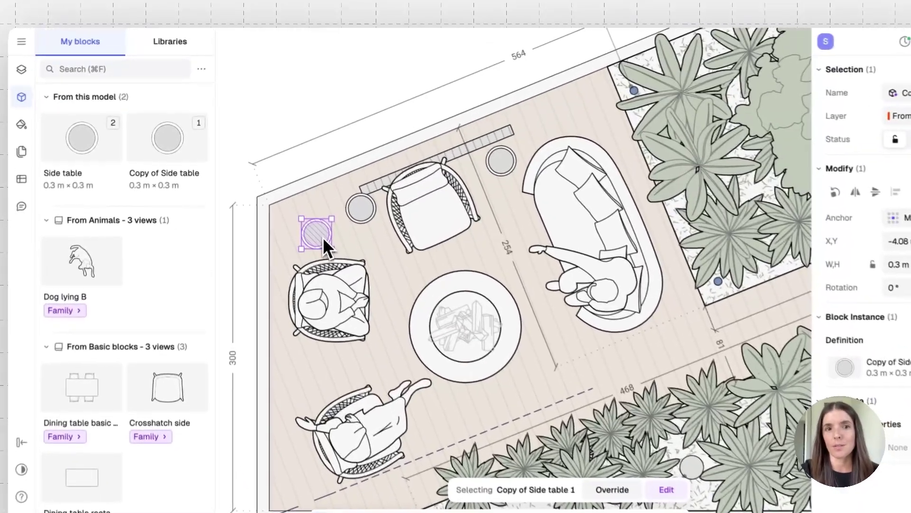
pyautogui.doubleClick(321, 239)
pyautogui.click(320, 238)
pyautogui.press('Delete')
pyautogui.press('Escape')
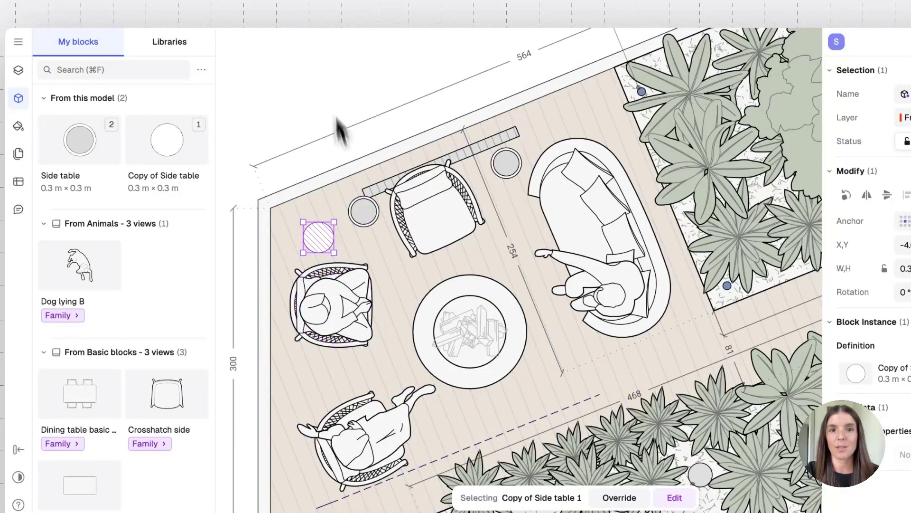
pyautogui.click(319, 55)
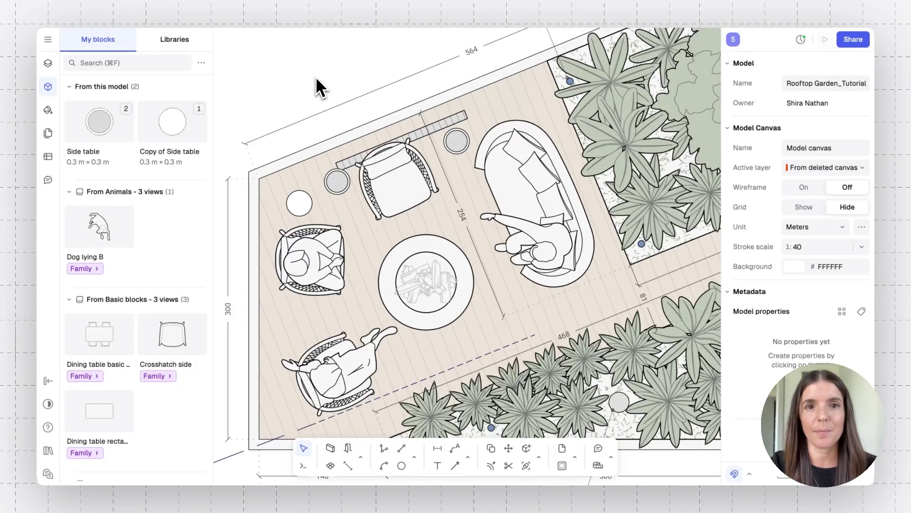
# Zoom out, pan to the dining table area, and zoom in on it
pyautogui.keyDown('ctrl'); pyautogui.scroll(-5, 315, 86); pyautogui.keyUp('ctrl')
pyautogui.hscroll(10, 315, 86)
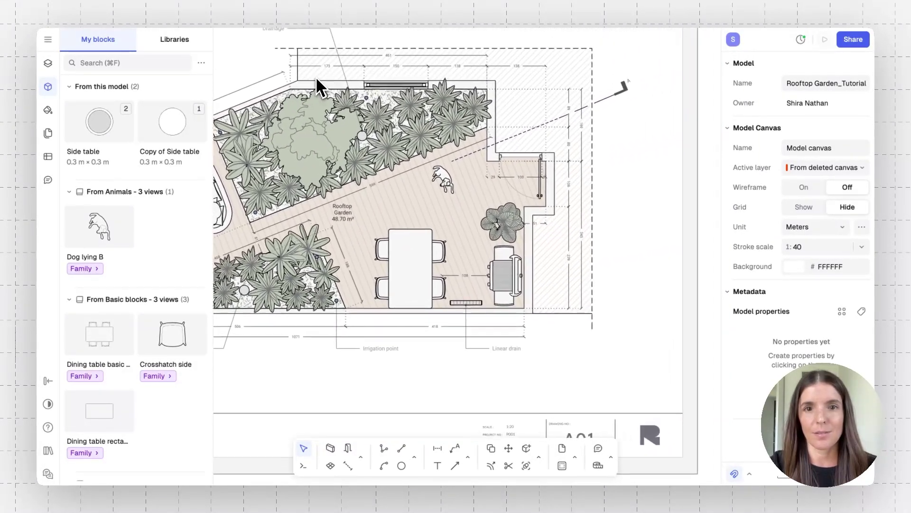
pyautogui.keyDown('ctrl'); pyautogui.scroll(5, 367, 239); pyautogui.keyUp('ctrl')
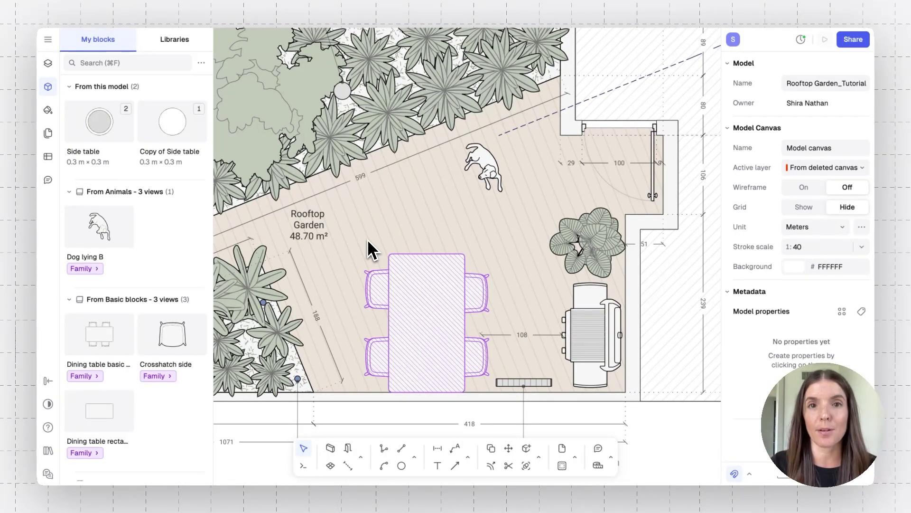
# Override the dining table block, unhiding both Crosshatch chairs and the longer tabletop layer
pyautogui.hscroll(-3, 367, 239)
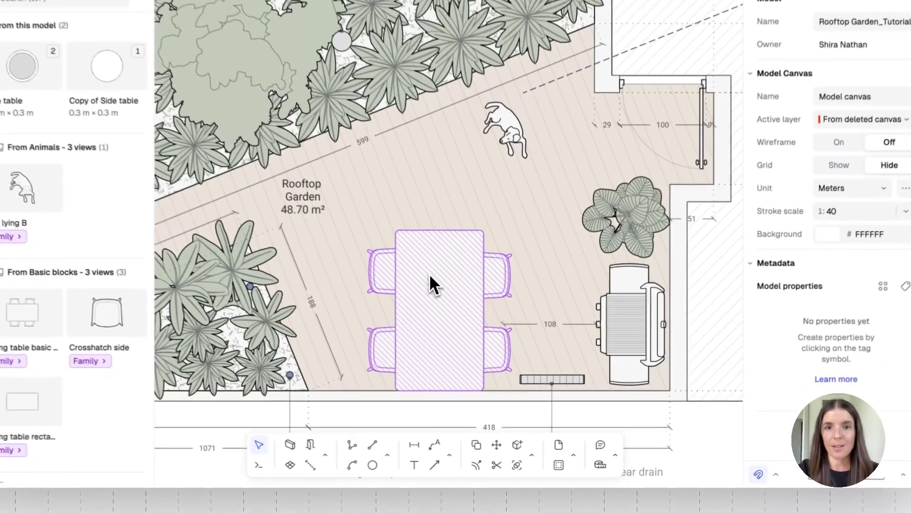
pyautogui.click(450, 301)
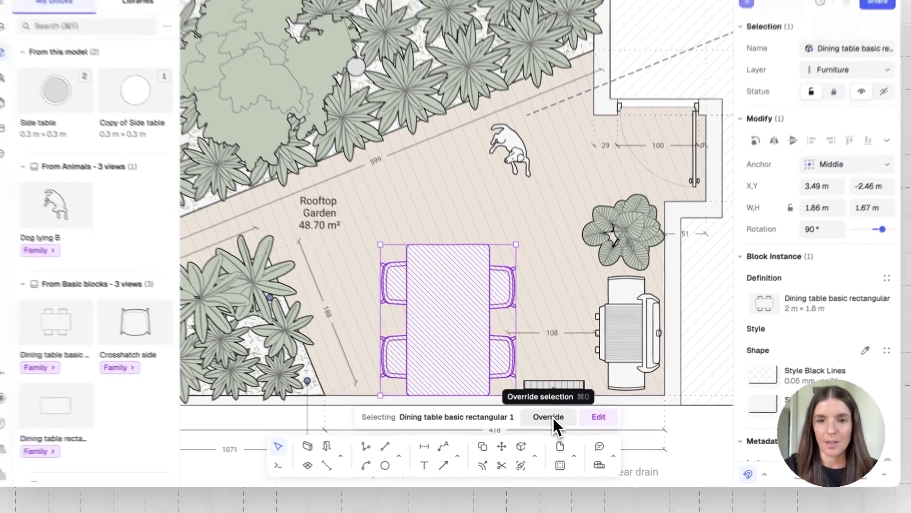
pyautogui.click(549, 411)
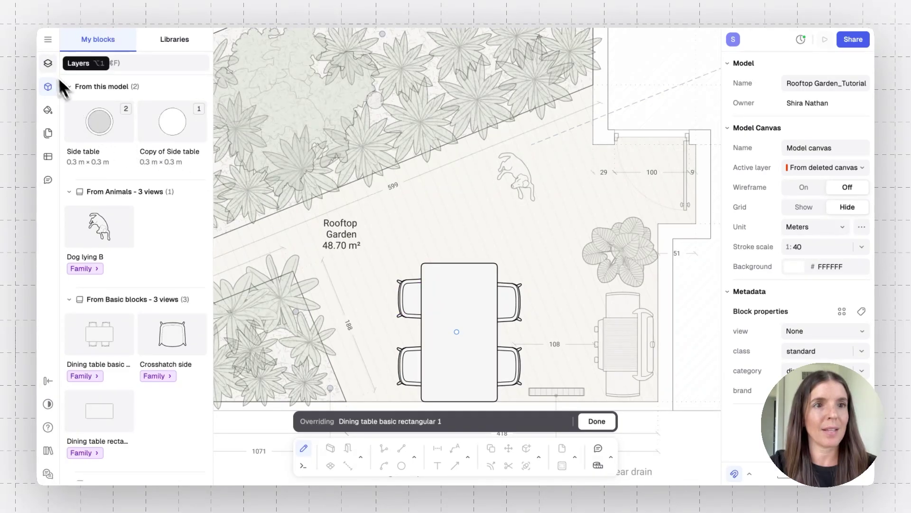
pyautogui.click(48, 63)
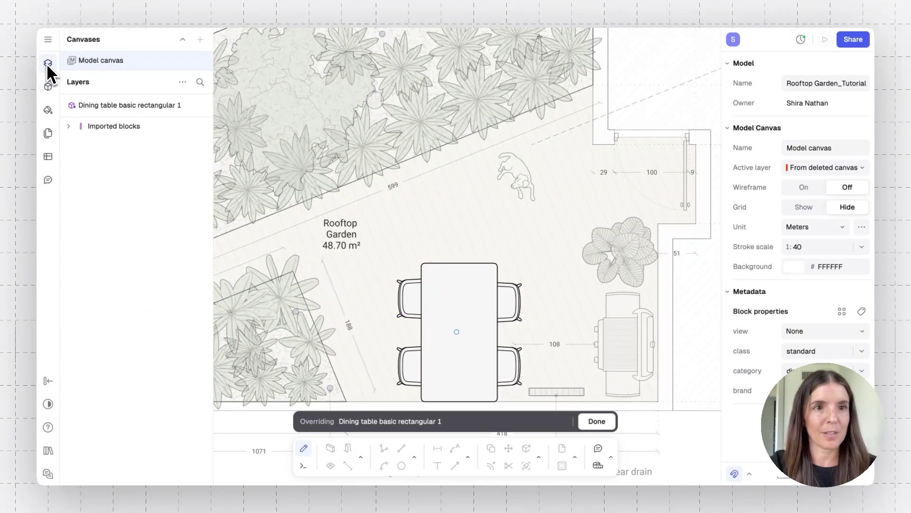
pyautogui.click(68, 127)
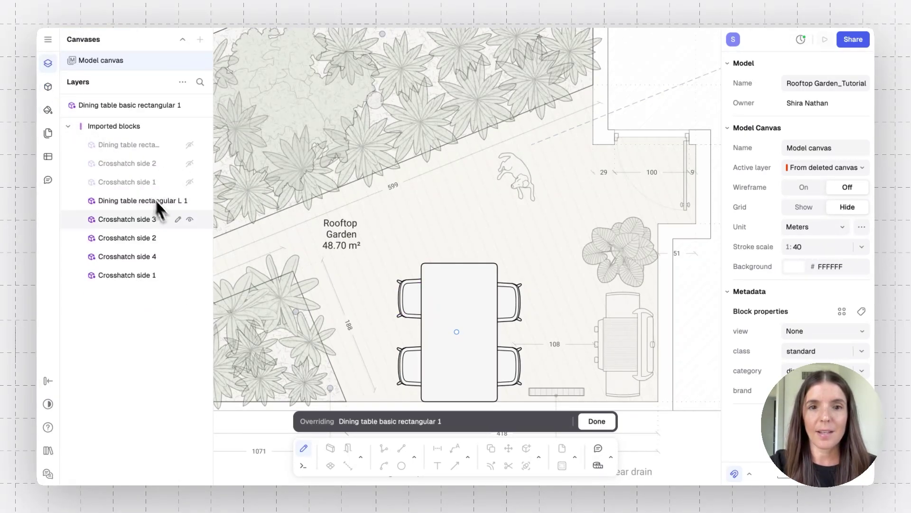
pyautogui.click(470, 333)
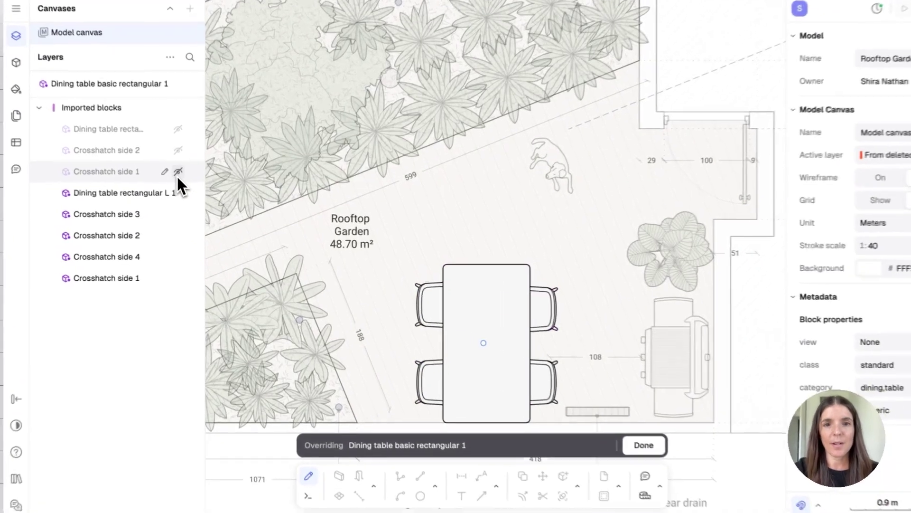
pyautogui.click(178, 171)
pyautogui.click(177, 150)
pyautogui.click(178, 129)
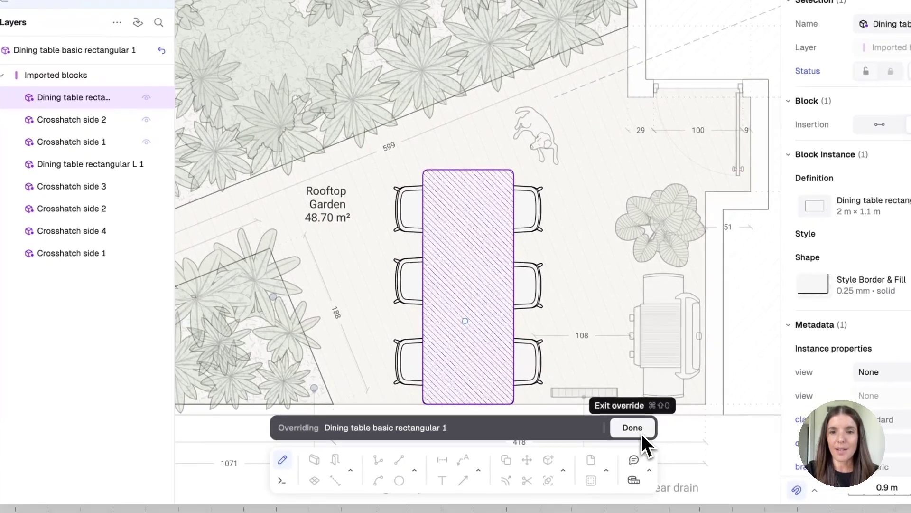
# Finish the override and copy the six-seat dining table twice beside the original
pyautogui.click(667, 457)
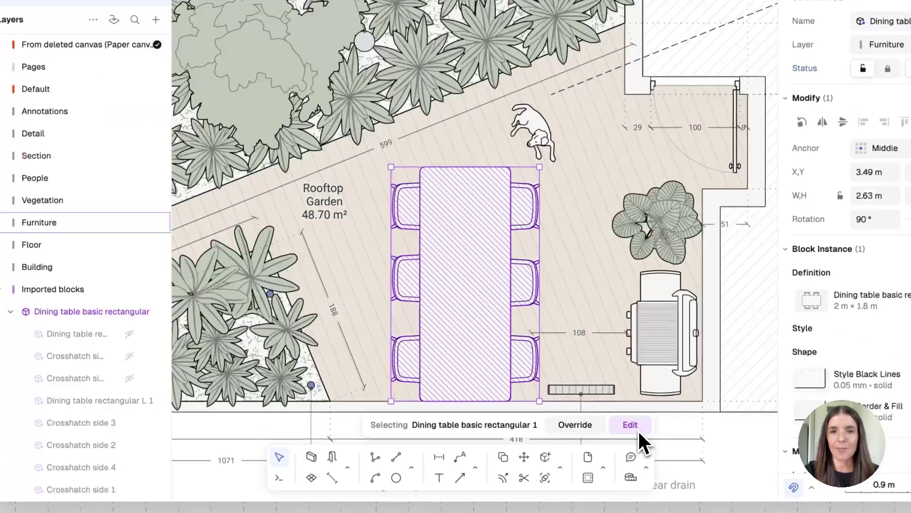
pyautogui.scroll(-5, 577, 304)
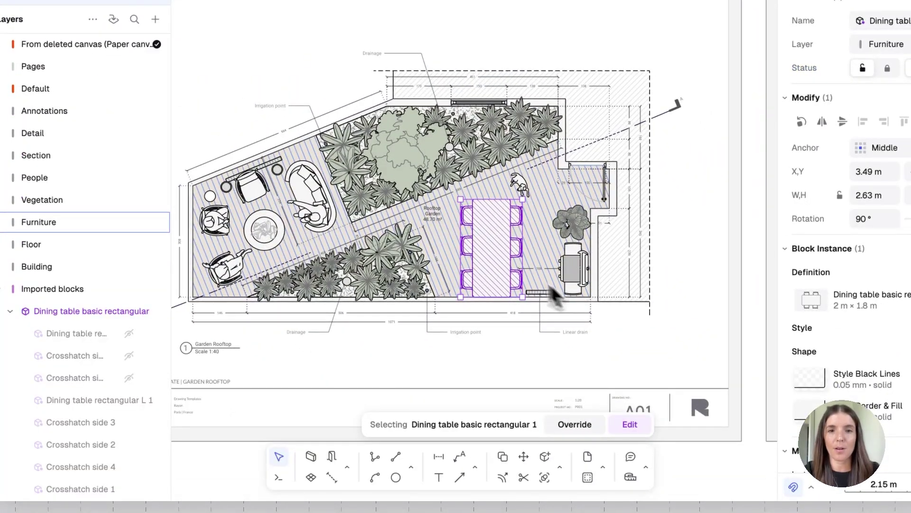
pyautogui.press('c')
pyautogui.click(494, 259)
pyautogui.scroll(-8, 494, 256)
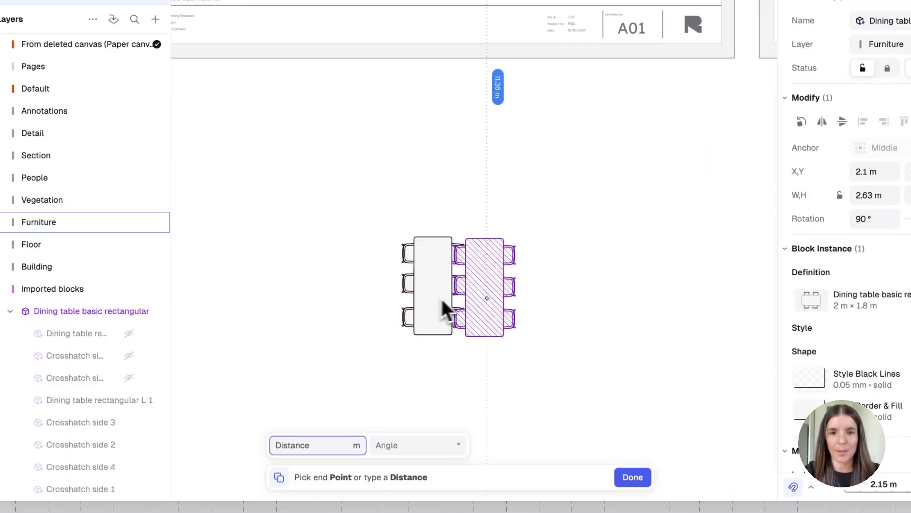
pyautogui.click(515, 295)
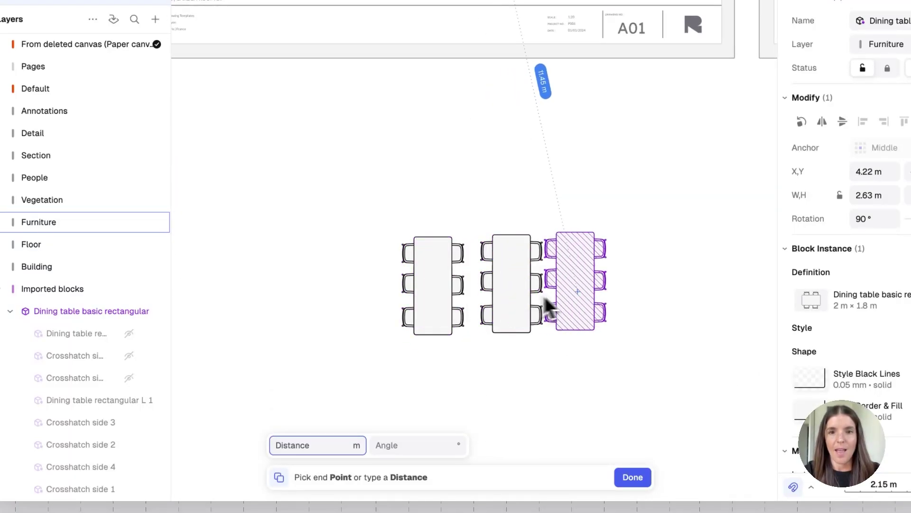
pyautogui.click(594, 298)
pyautogui.press('Escape')
pyautogui.click(645, 256)
pyautogui.scroll(3, 645, 257)
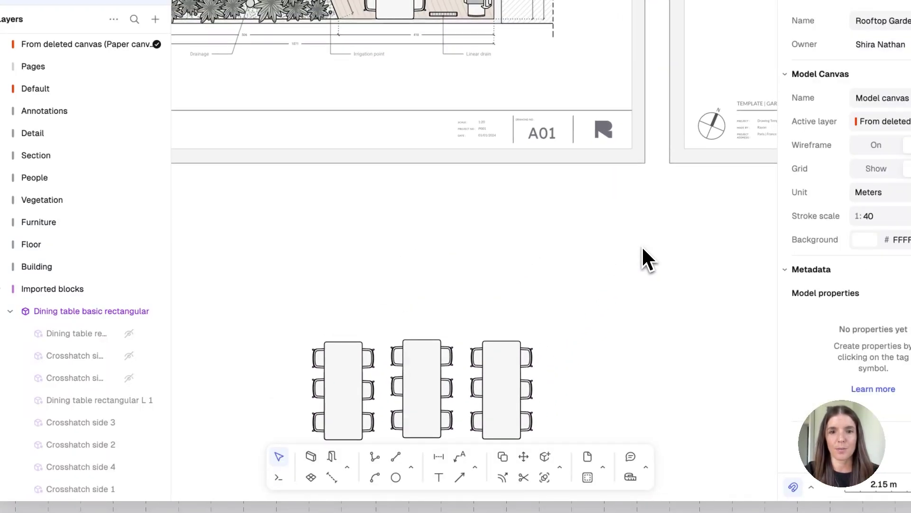
pyautogui.scroll(-3, 645, 256)
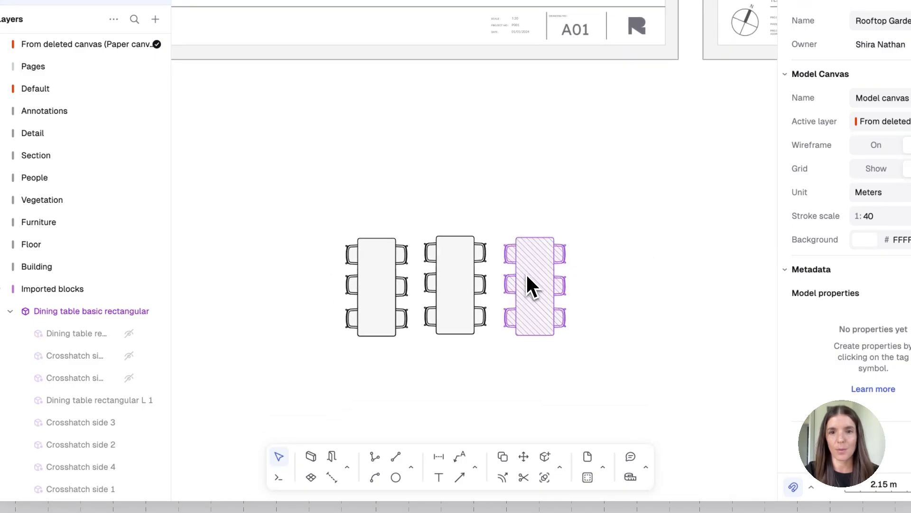
# Override the third table to hide Crosshatch side 2 and side 1, seating four
pyautogui.click(526, 280)
pyautogui.click(587, 430)
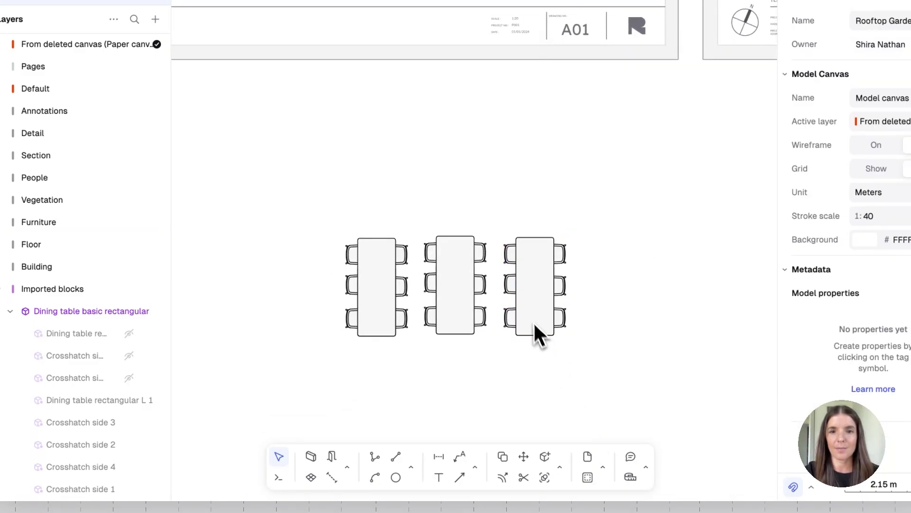
pyautogui.click(533, 320)
pyautogui.click(575, 424)
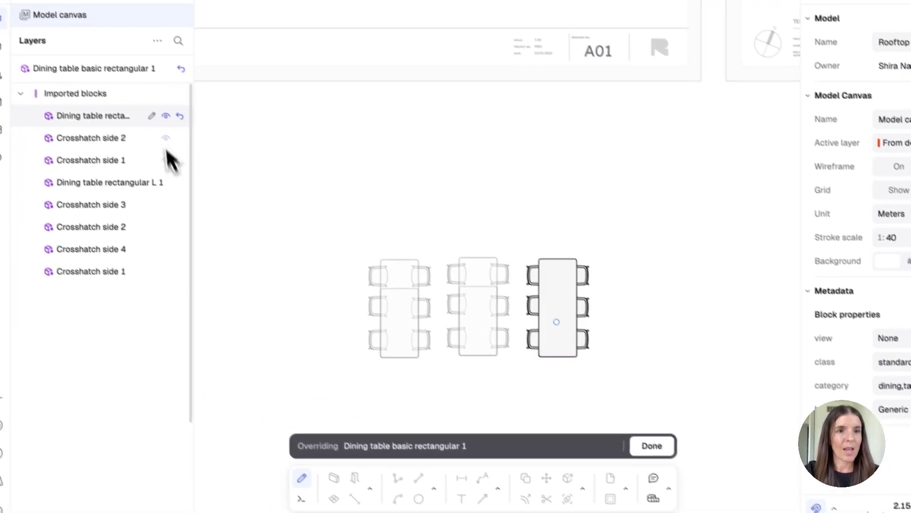
pyautogui.click(143, 155)
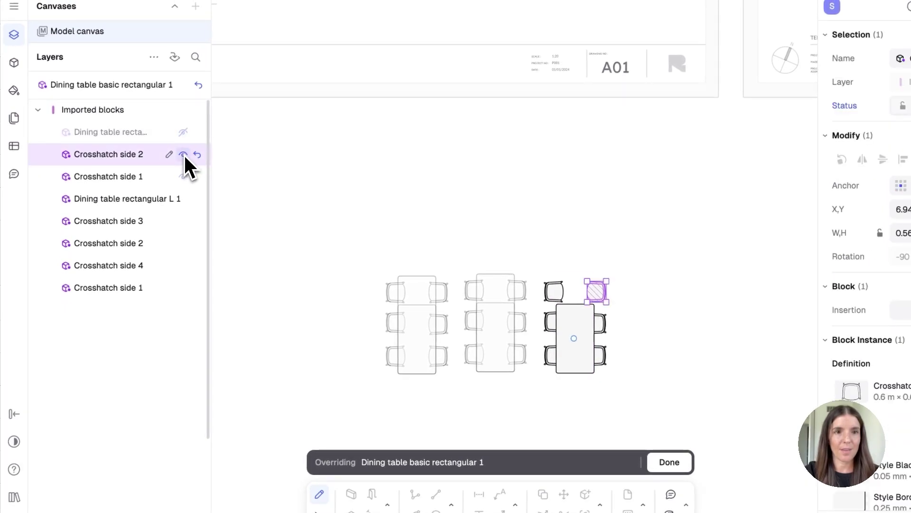
pyautogui.click(184, 157)
pyautogui.click(184, 177)
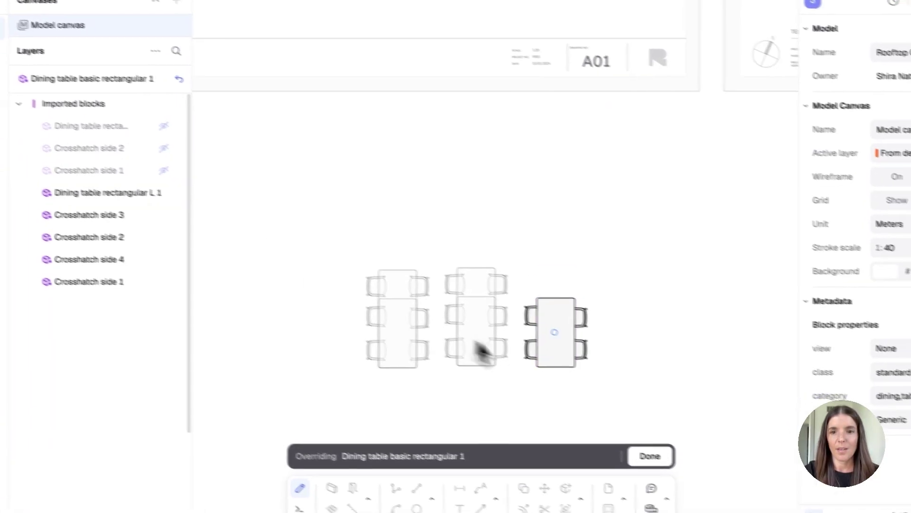
pyautogui.click(646, 454)
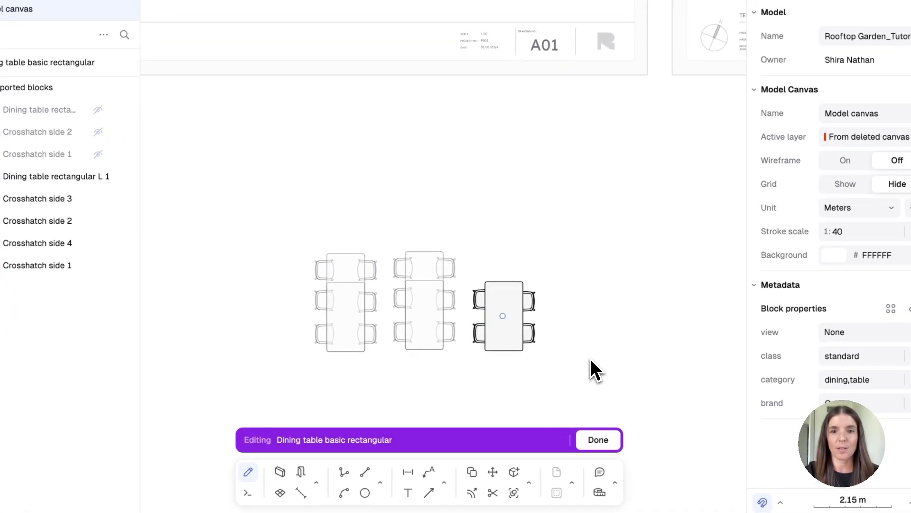
pyautogui.press('Escape')
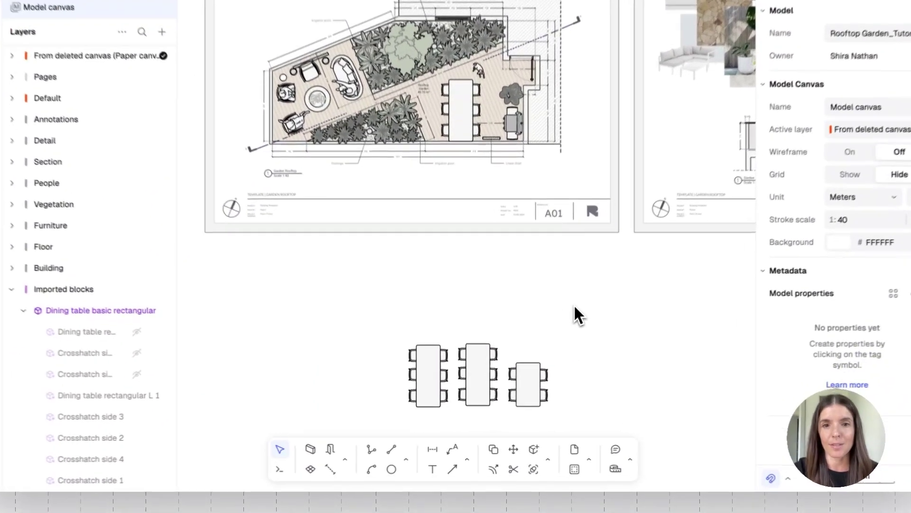
# Delete the three spare dining table blocks lying below the A01 sheet
pyautogui.moveTo(575, 306); pyautogui.dragTo(398, 401)
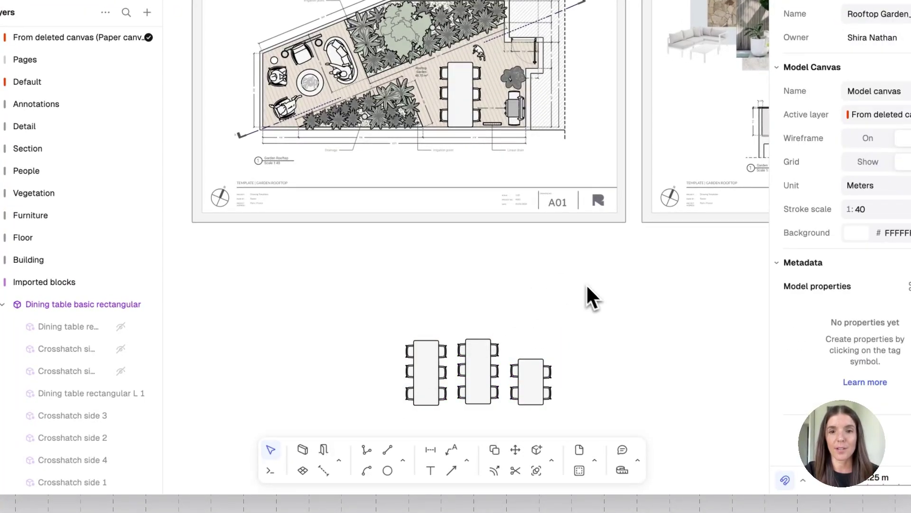
pyautogui.moveTo(589, 296); pyautogui.dragTo(327, 417)
pyautogui.press('Delete')
# Zoom into the garden plan and select the Sago palm beneath the big tree
pyautogui.scroll(5, 337, 415)
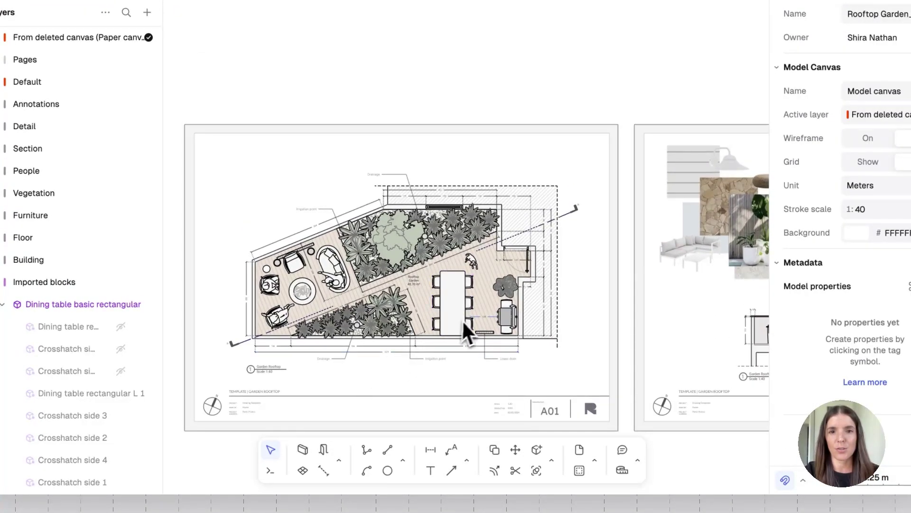
pyautogui.click(467, 315)
pyautogui.scroll(3, 473, 309)
pyautogui.press('Escape')
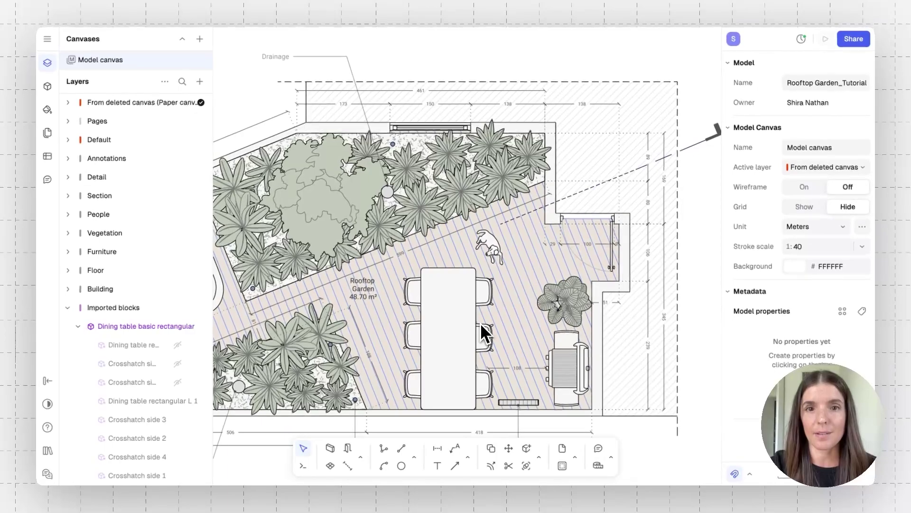
pyautogui.scroll(3, 480, 325)
pyautogui.click(481, 325)
pyautogui.scroll(-2, 481, 324)
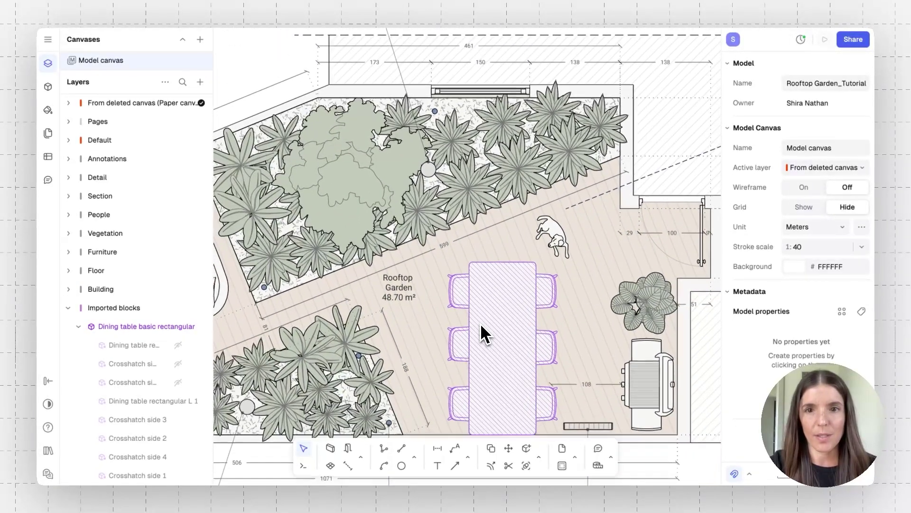
pyautogui.scroll(-1, 481, 325)
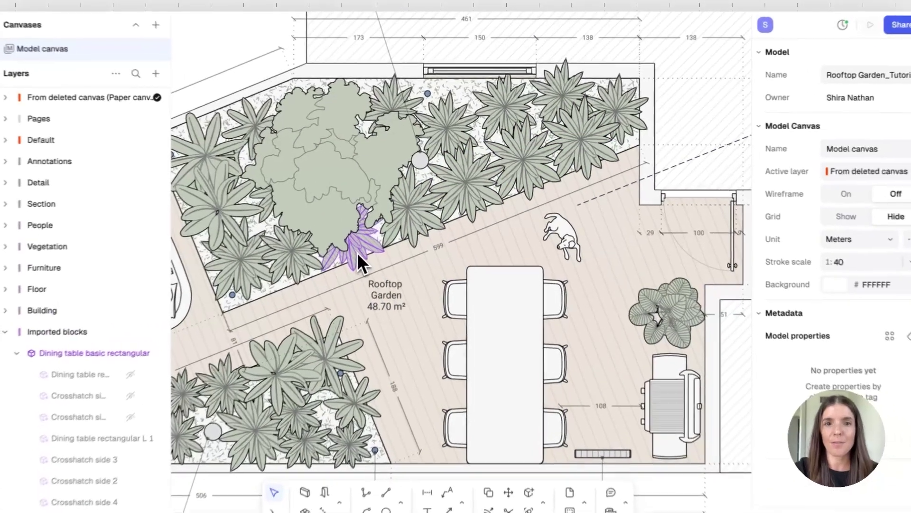
pyautogui.click(379, 244)
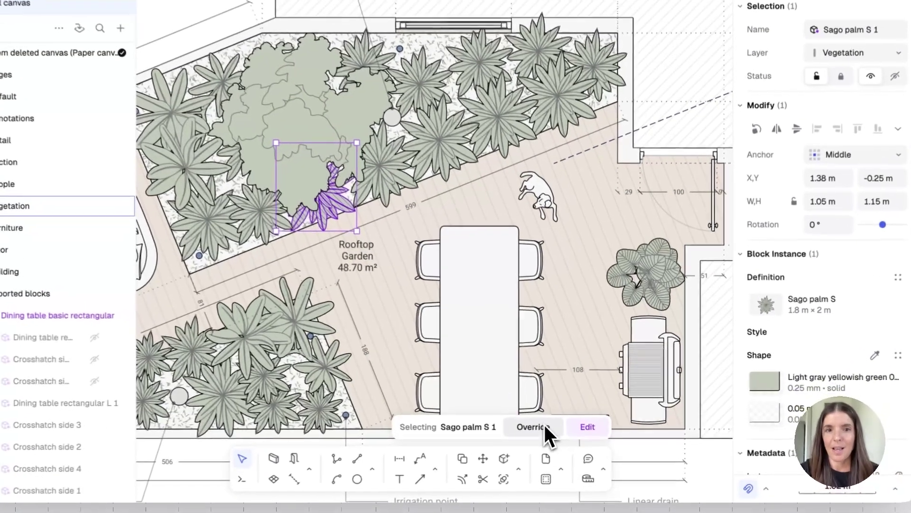
# Override the palm's leaf path with a detached style and a darker A3A89F fill
pyautogui.click(553, 422)
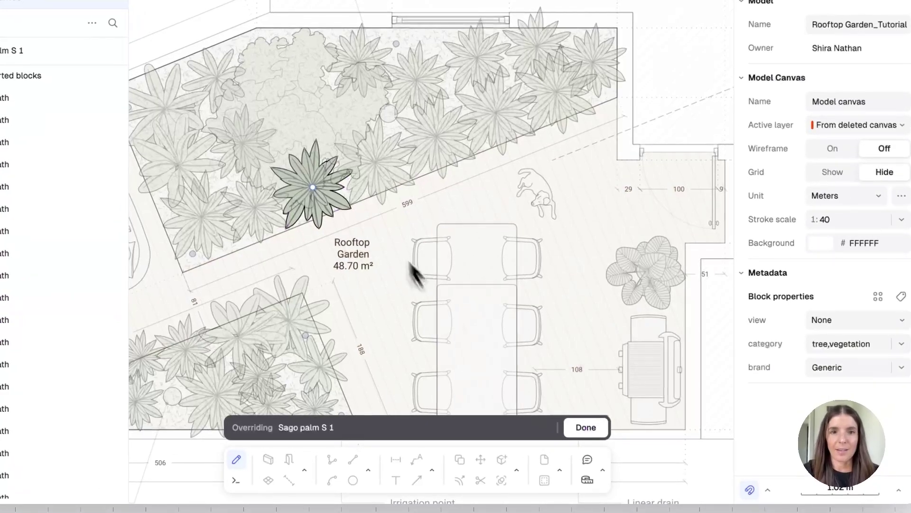
pyautogui.click(346, 204)
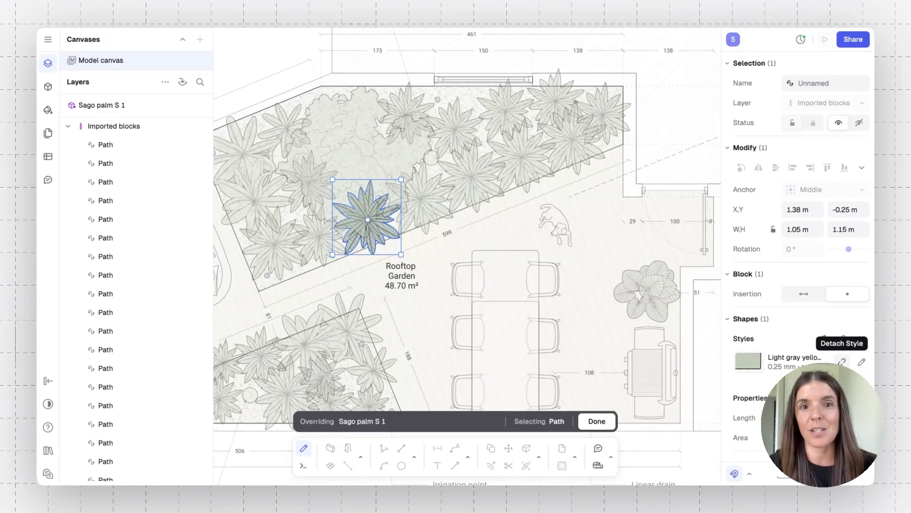
pyautogui.click(842, 362)
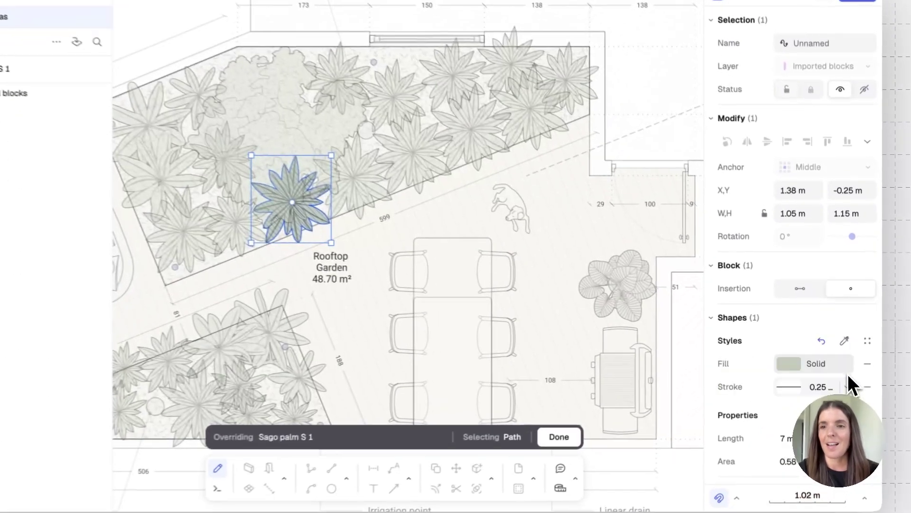
pyautogui.click(798, 363)
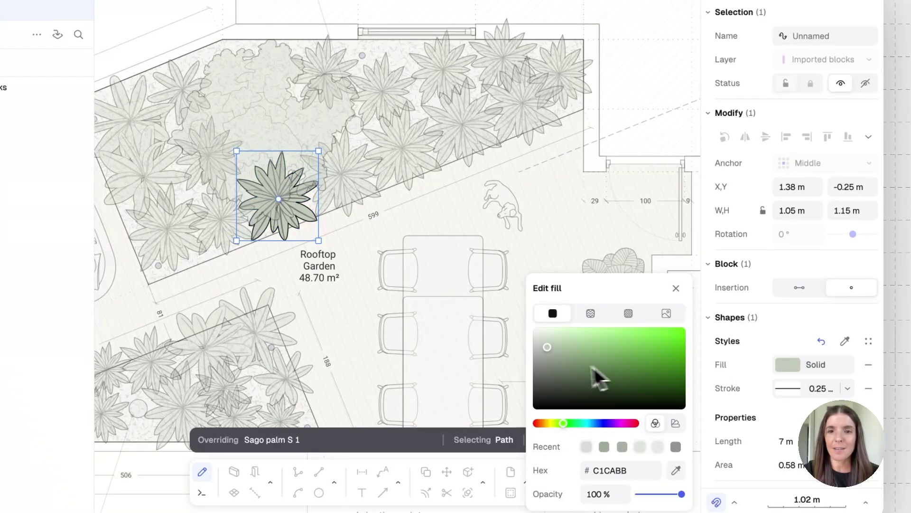
pyautogui.moveTo(577, 366); pyautogui.dragTo(543, 356)
pyautogui.click(476, 214)
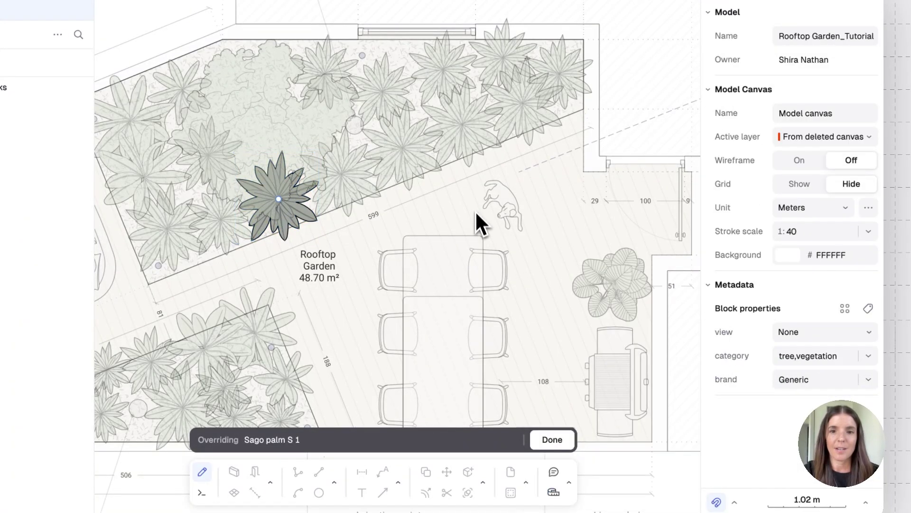
pyautogui.click(549, 440)
# Override the upper Sago palm's leaf path, detaching its style and setting a 7E8977 fill
pyautogui.click(459, 136)
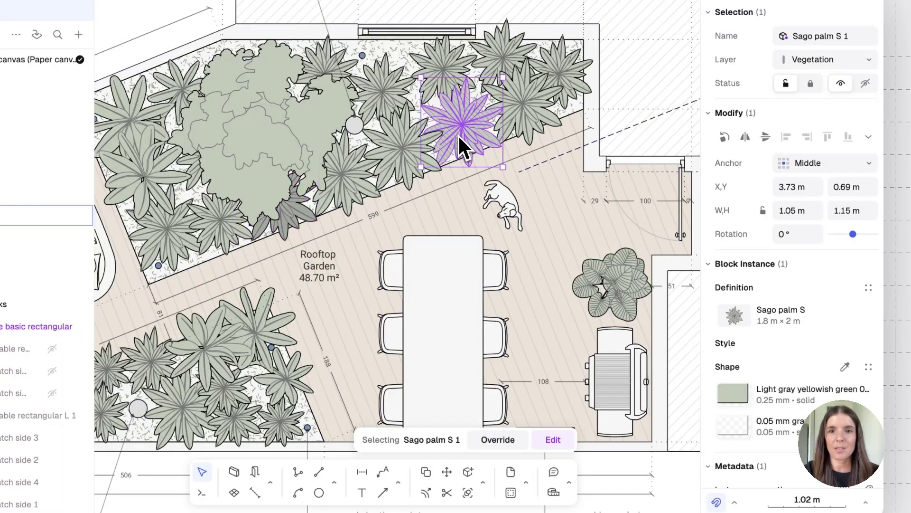
pyautogui.click(506, 438)
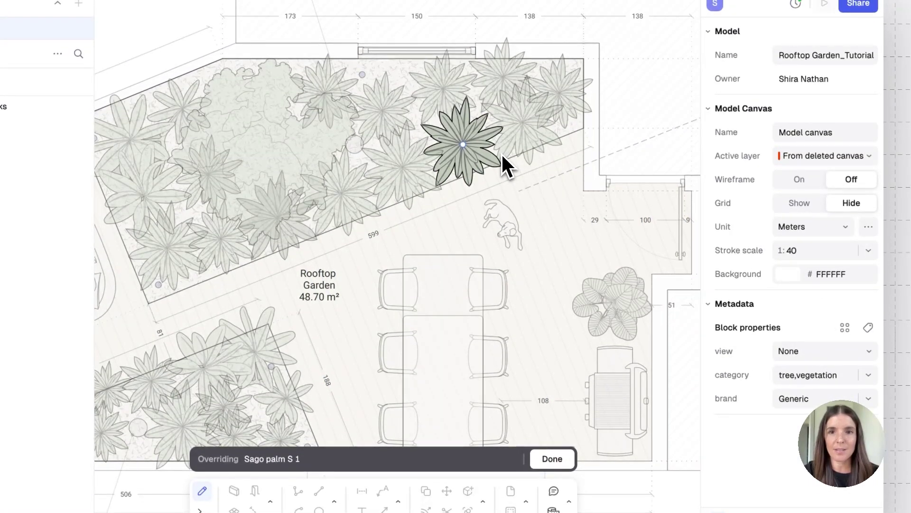
pyautogui.click(498, 158)
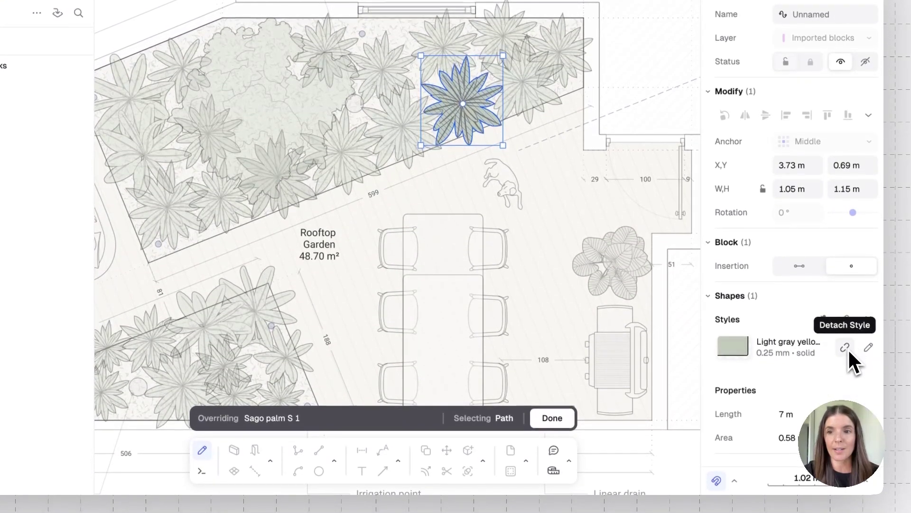
pyautogui.click(847, 349)
pyautogui.click(789, 342)
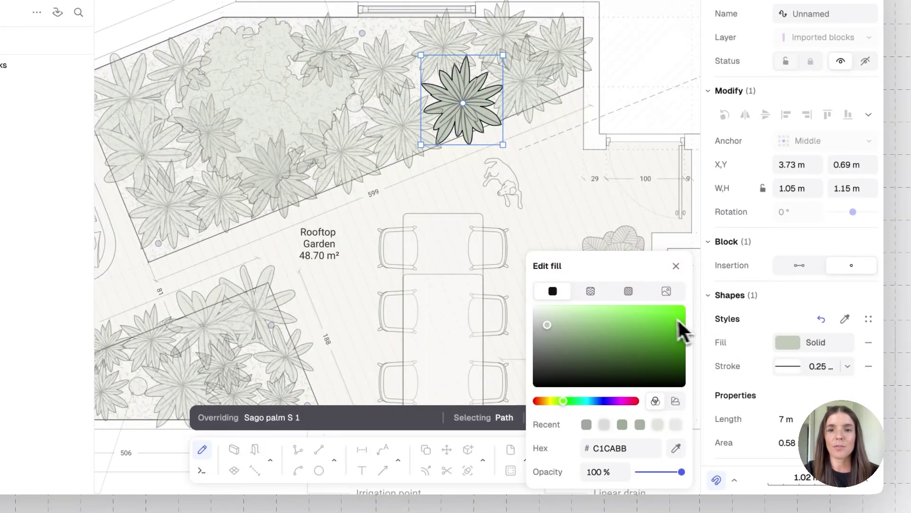
pyautogui.click(541, 340)
pyautogui.moveTo(542, 339)
pyautogui.mouseDown()
pyautogui.moveTo(537, 315)
pyautogui.moveTo(549, 326)
pyautogui.mouseUp()
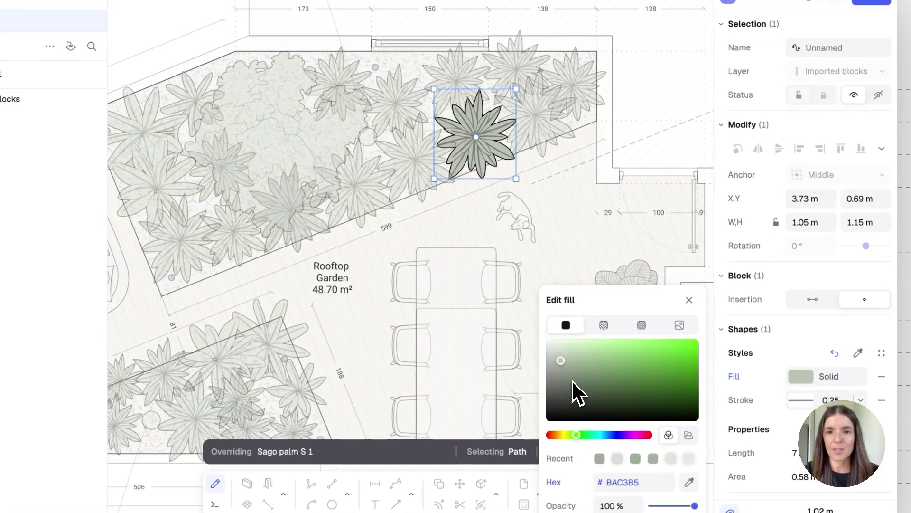
pyautogui.click(567, 368)
pyautogui.moveTo(572, 379); pyautogui.dragTo(560, 371)
pyautogui.press('Escape')
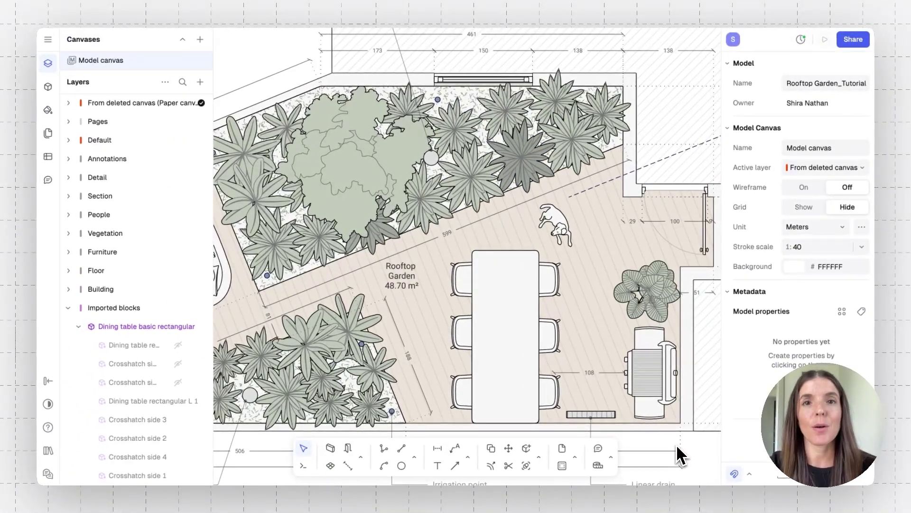
# Copy the Door EU 90 door into empty space right of the garden
pyautogui.scroll(3, 679, 453)
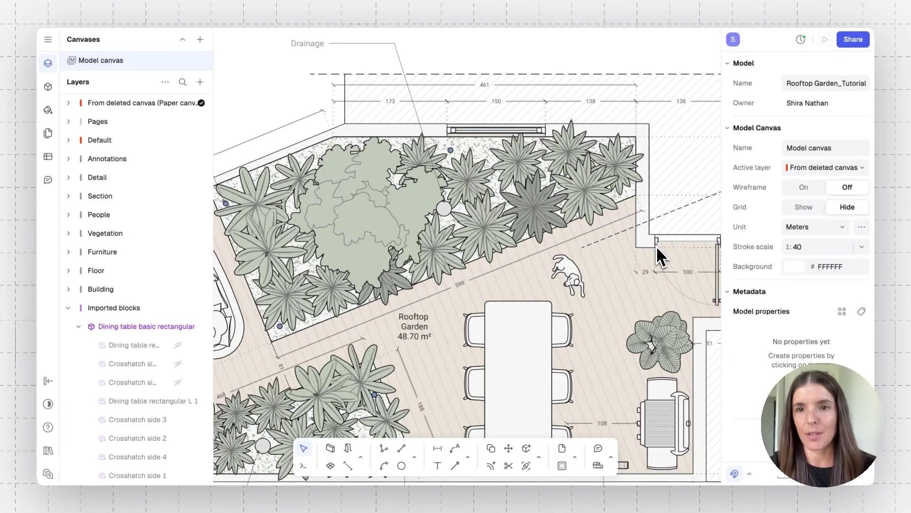
pyautogui.hscroll(15, 656, 246)
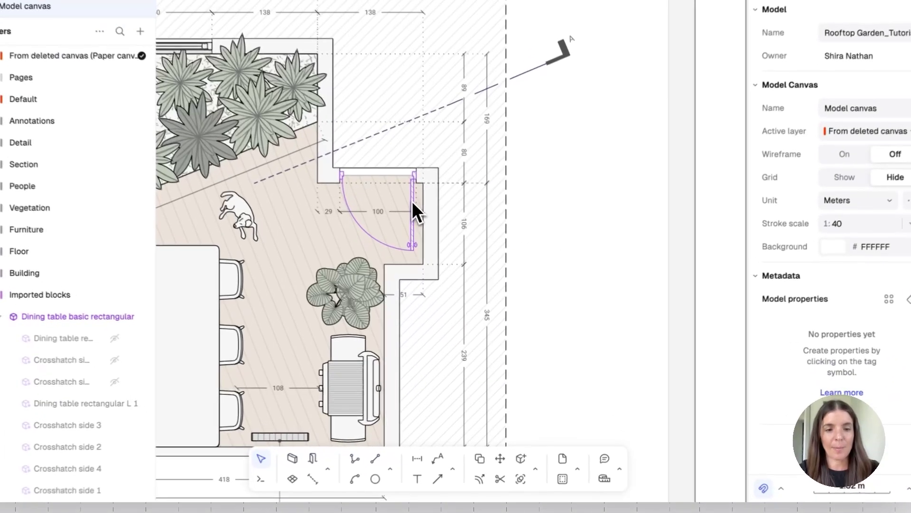
pyautogui.click(419, 230)
pyautogui.press('c')
pyautogui.click(416, 229)
pyautogui.scroll(-3, 577, 261)
pyautogui.hscroll(1, 577, 261)
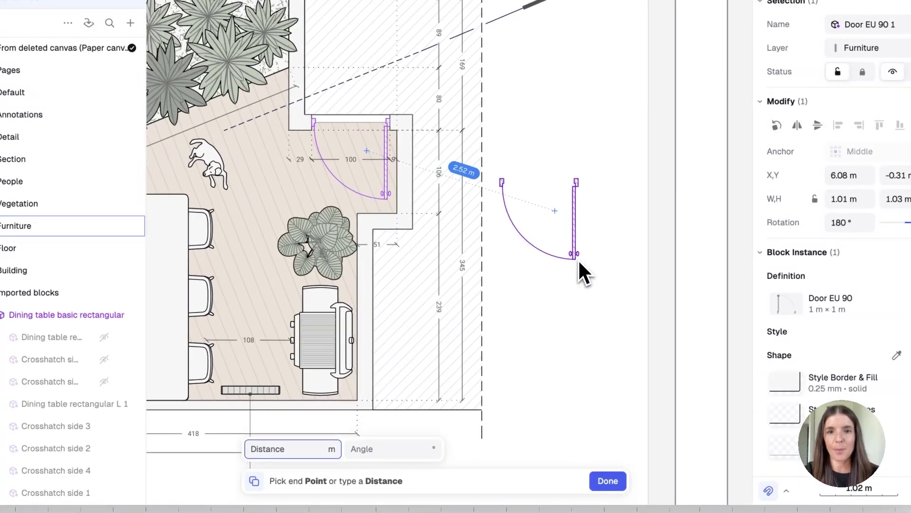
pyautogui.click(596, 301)
pyautogui.press('Escape')
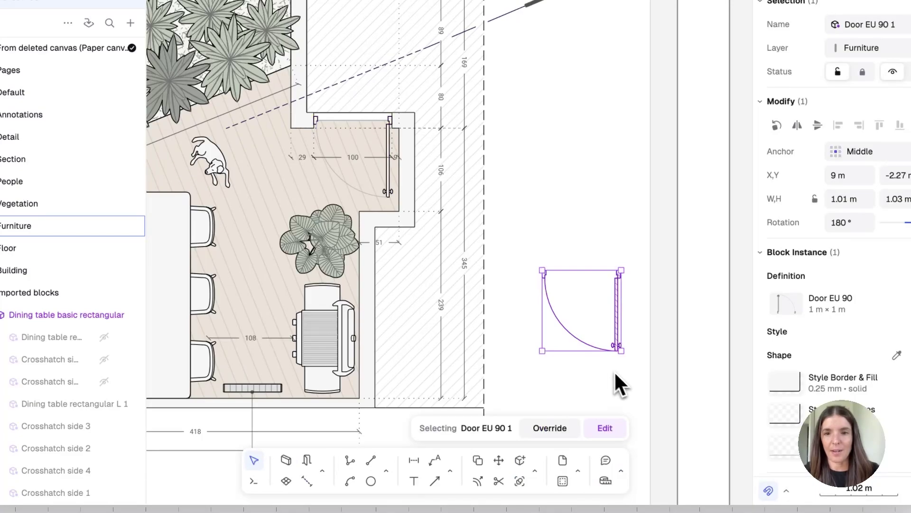
# Edit the Door EU 90 block for single-point insertion, then drag the copy onto the wall line
pyautogui.click(603, 428)
pyautogui.scroll(3, 582, 306)
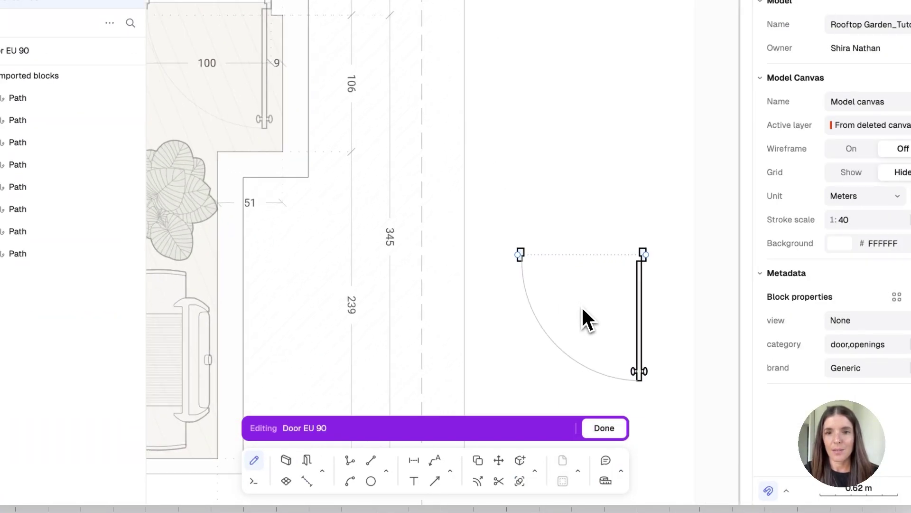
pyautogui.hscroll(2, 581, 306)
pyautogui.click(597, 249)
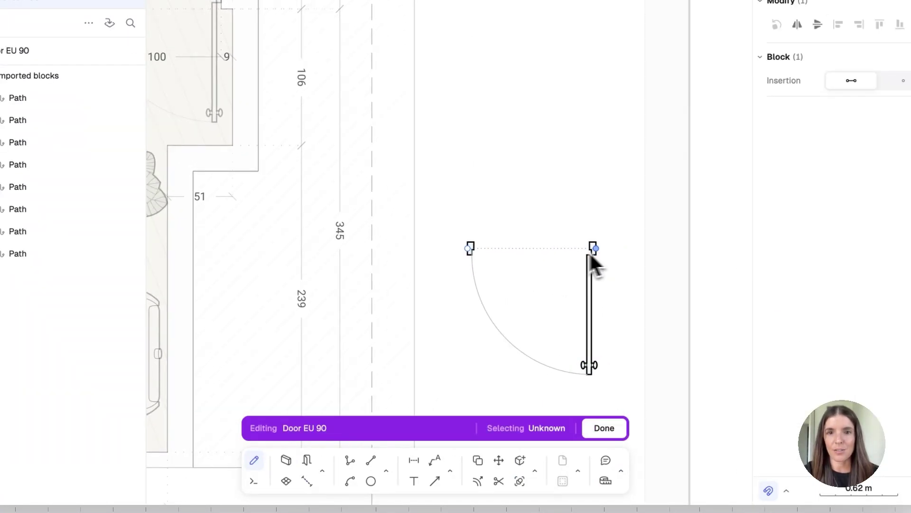
pyautogui.click(468, 249)
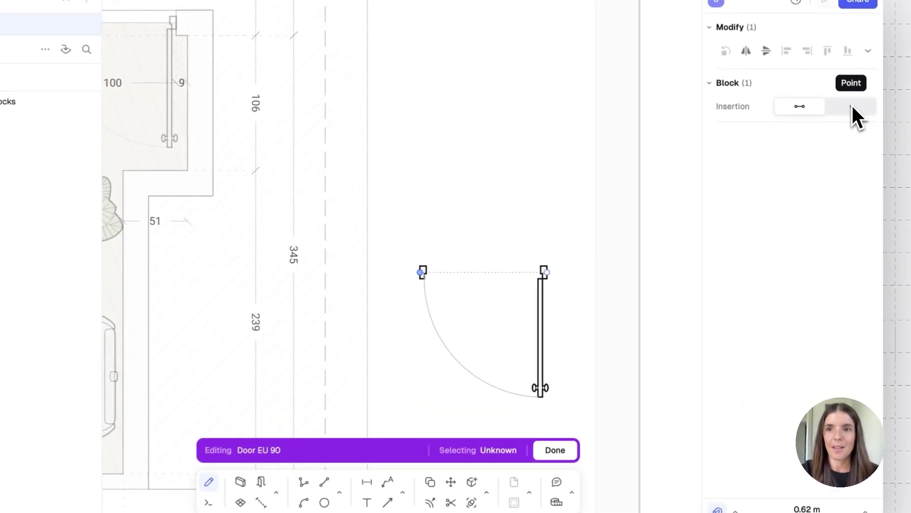
pyautogui.click(852, 104)
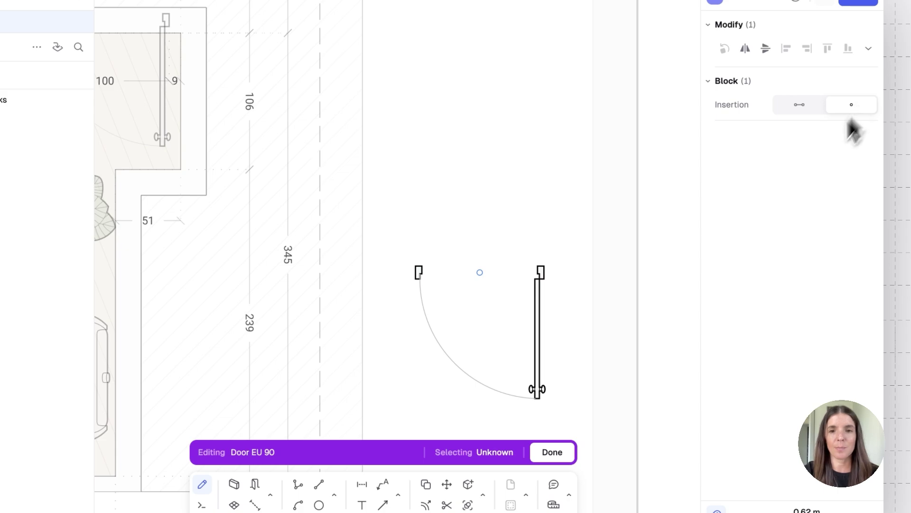
pyautogui.click(552, 452)
pyautogui.scroll(-3, 559, 232)
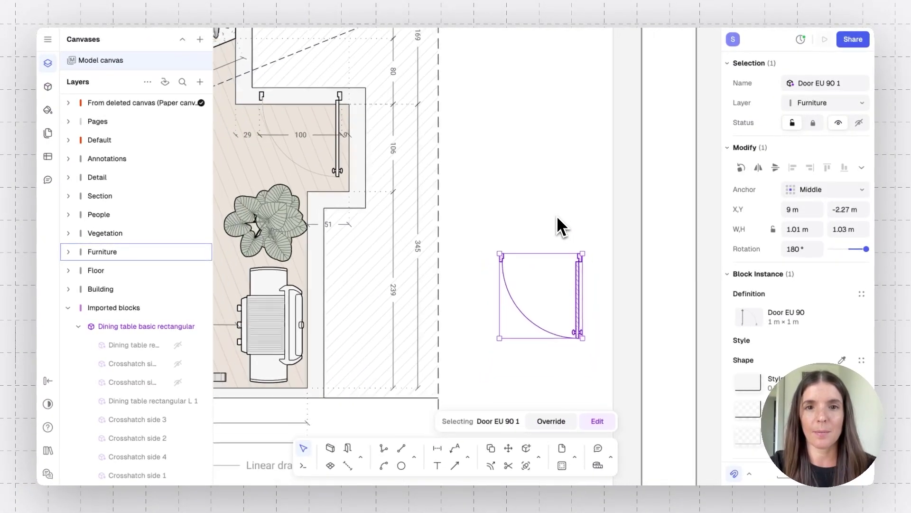
pyautogui.moveTo(545, 305); pyautogui.dragTo(512, 277)
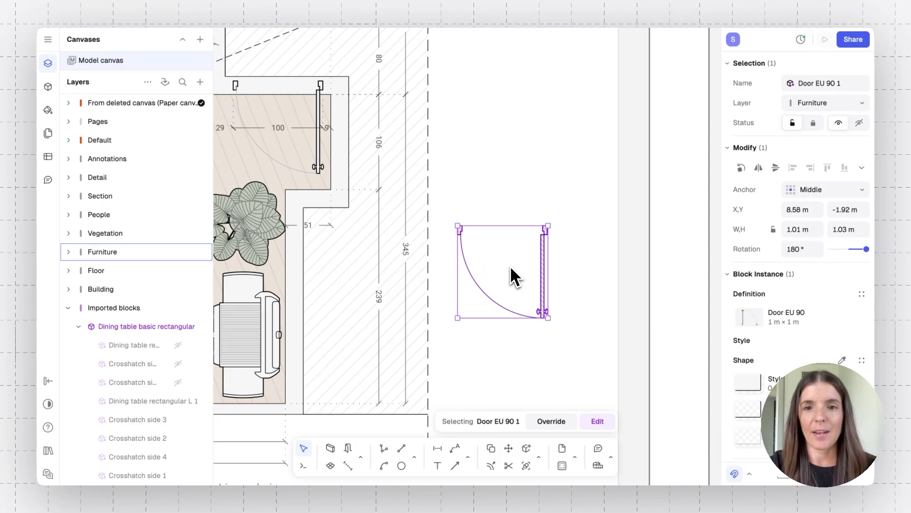
# Re-edit the Door EU 90 block to insert along a two-point line and cancel the stray move
pyautogui.click(597, 421)
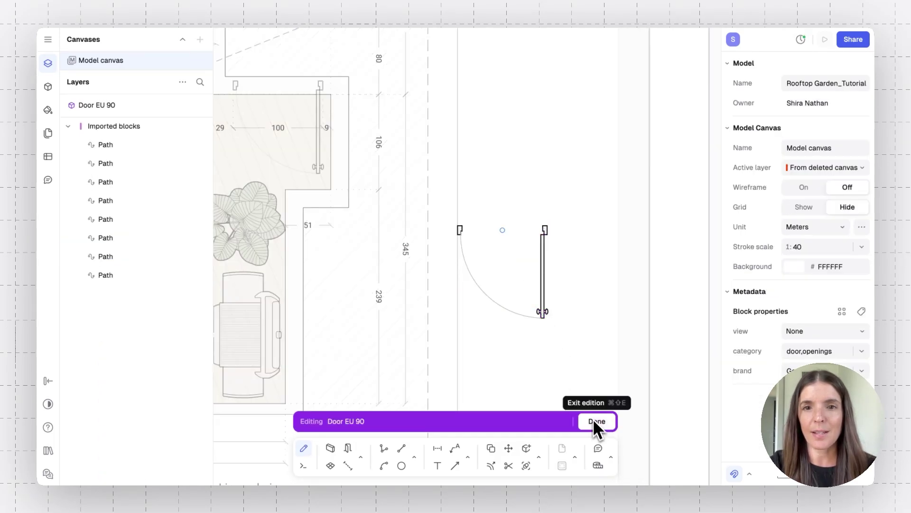
pyautogui.click(504, 230)
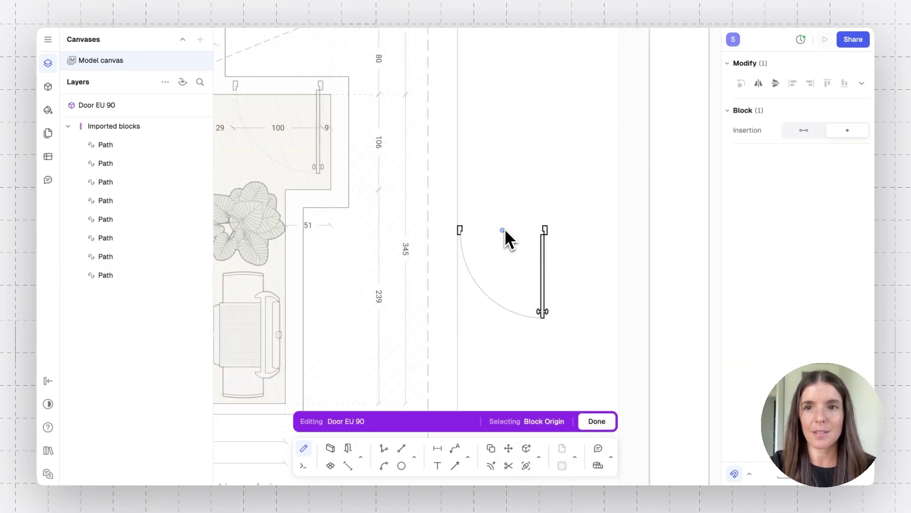
pyautogui.click(803, 133)
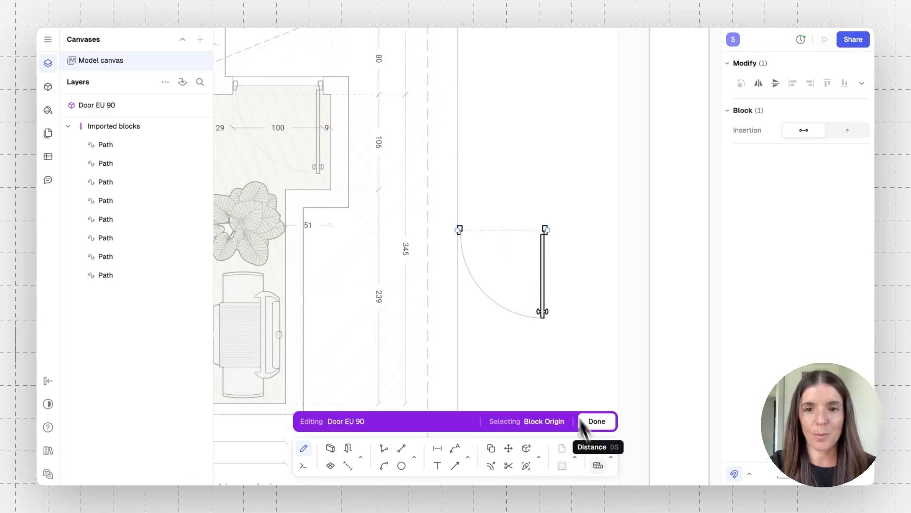
pyautogui.click(598, 427)
pyautogui.moveTo(529, 285); pyautogui.dragTo(329, 359)
pyautogui.press('Escape')
pyautogui.hscroll(-5, 676, 292)
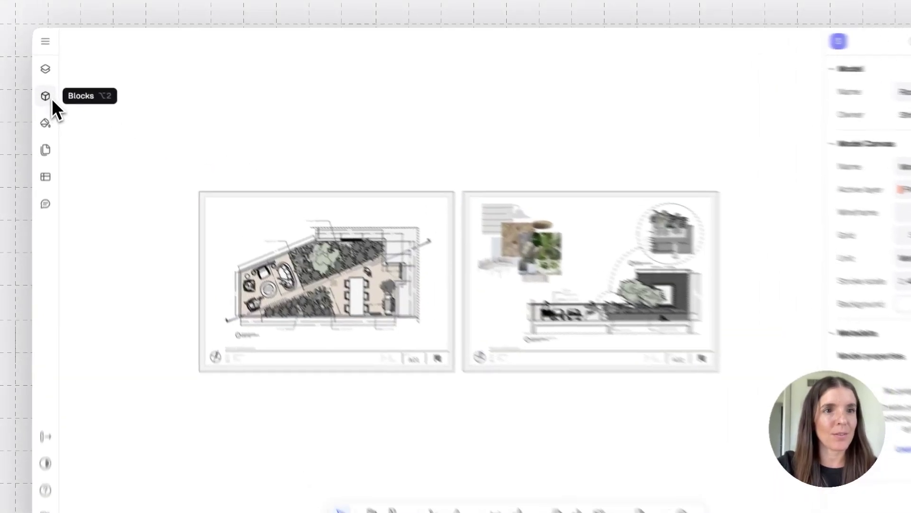
# Open the Blocks panel's Libraries tab and collapse My libraries and Org Libraries
pyautogui.click(48, 86)
pyautogui.hscroll(-5, 398, 132)
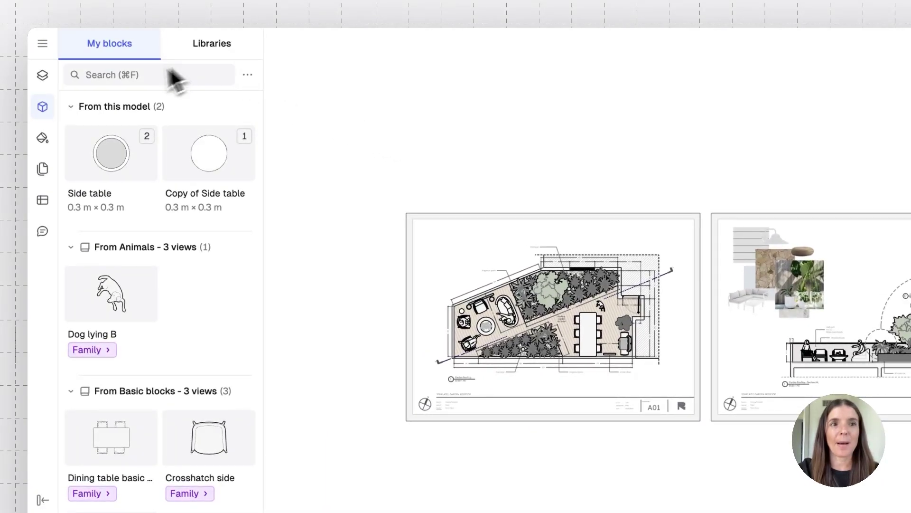
pyautogui.scroll(-10, 135, 291)
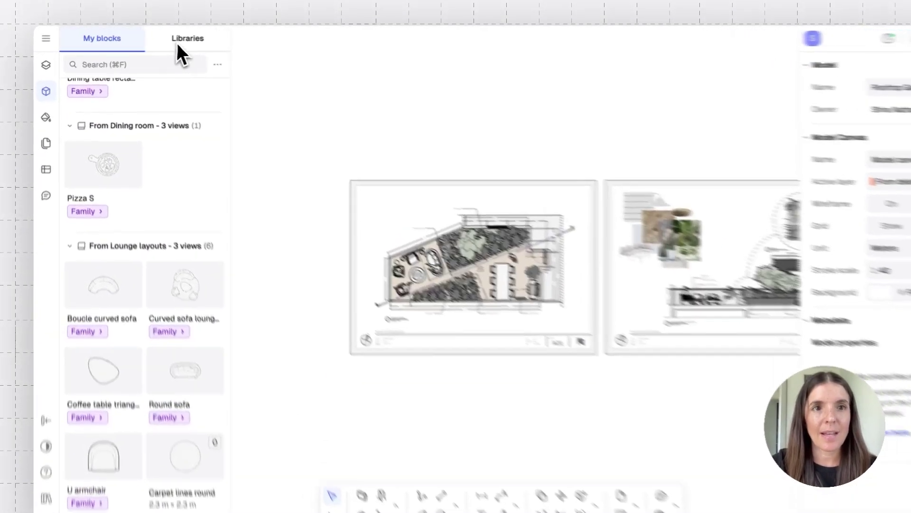
pyautogui.click(168, 41)
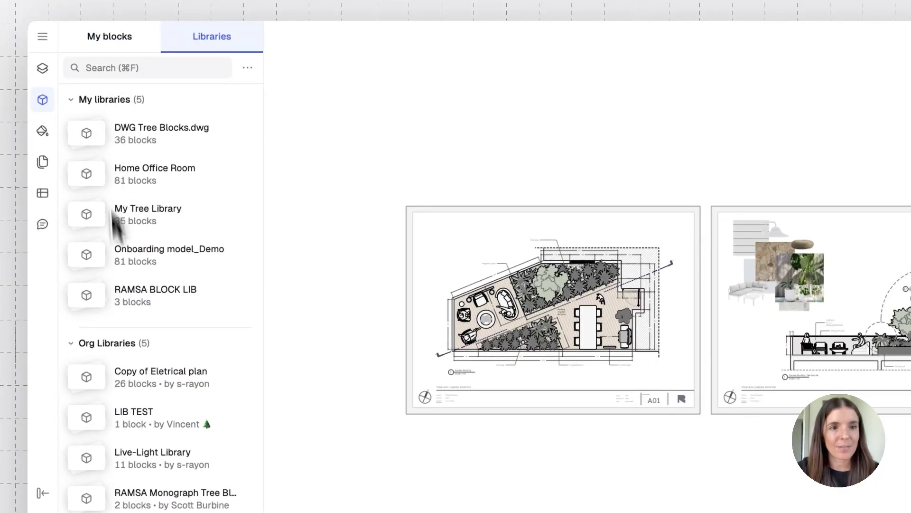
pyautogui.click(72, 105)
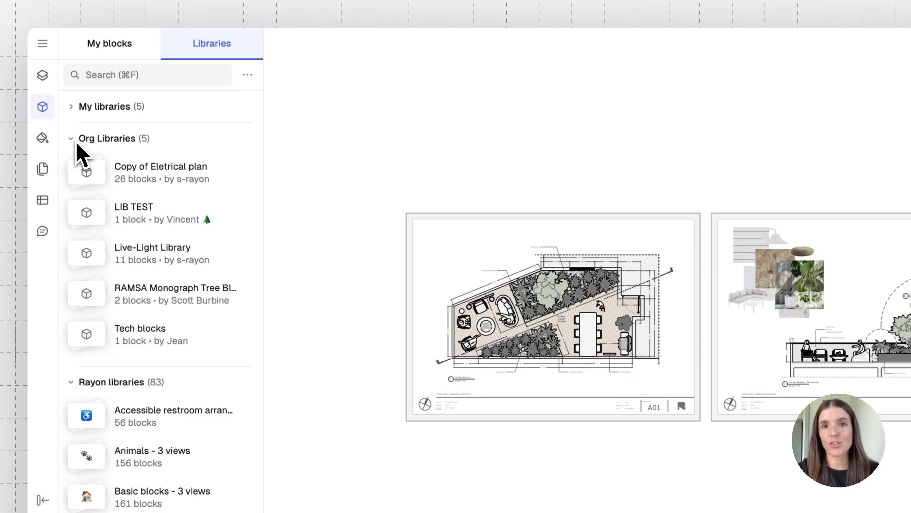
pyautogui.click(73, 138)
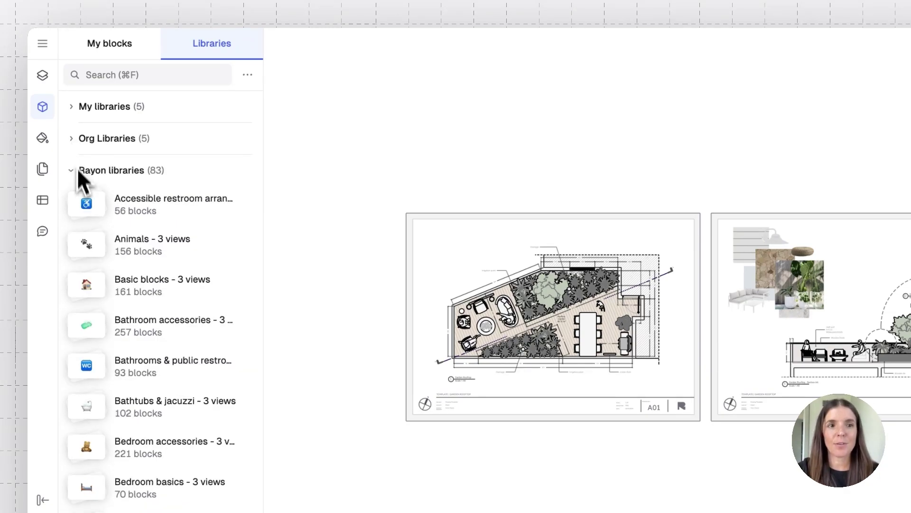
# Scroll through Rayon's built-in libraries such as Chairs - 3 views and Coffee tables
pyautogui.scroll(-1, 90, 228)
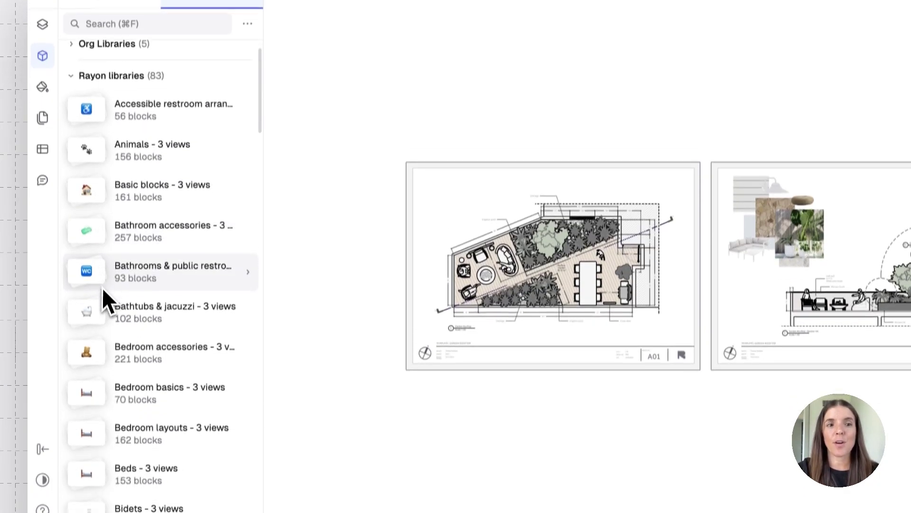
pyautogui.scroll(-2, 102, 280)
pyautogui.scroll(-2, 103, 276)
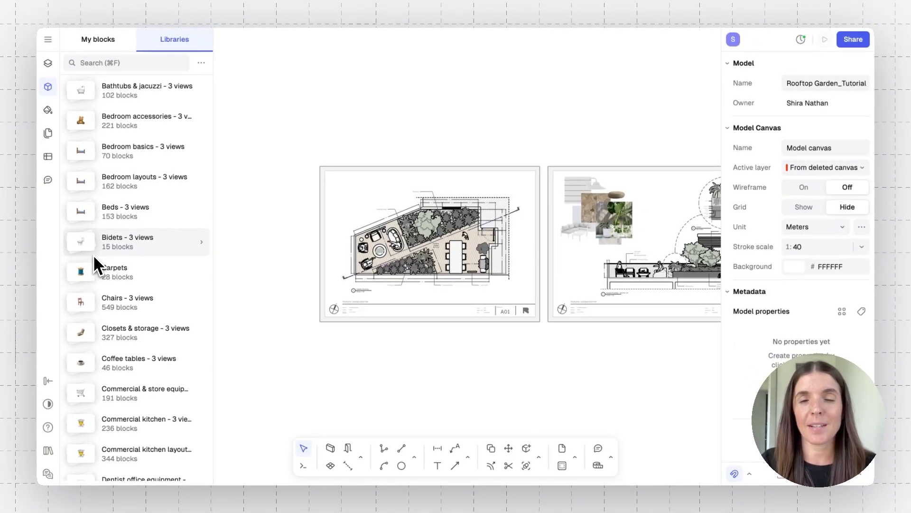
pyautogui.moveTo(96, 264); pyautogui.dragTo(370, 274)
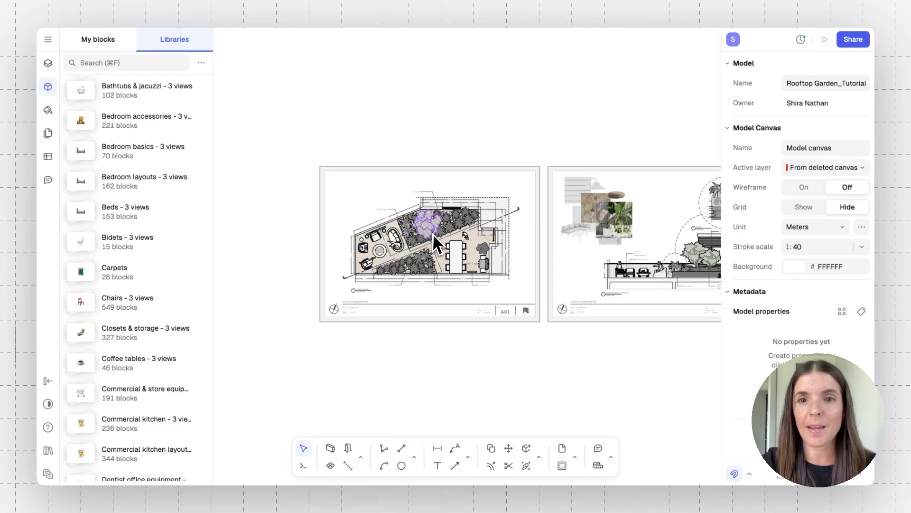
pyautogui.moveTo(433, 233); pyautogui.dragTo(435, 238)
pyautogui.hscroll(3, 434, 237)
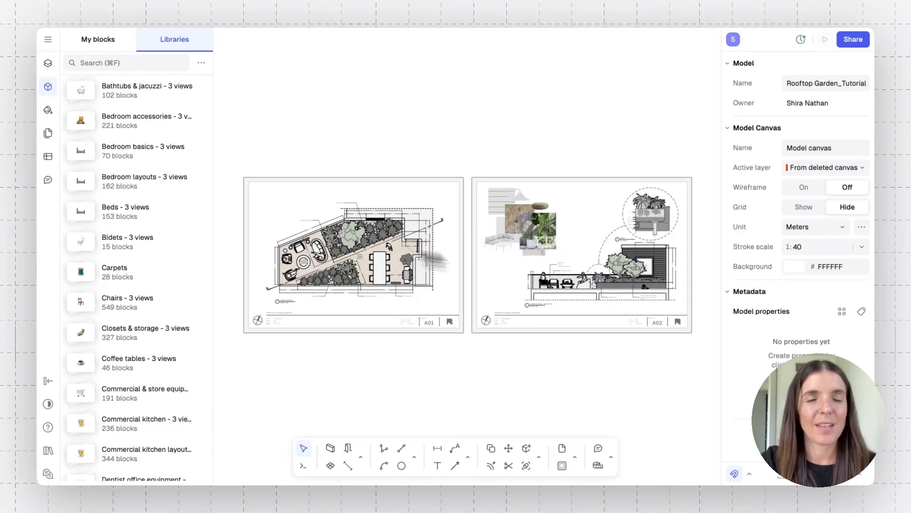
pyautogui.scroll(-5, 160, 208)
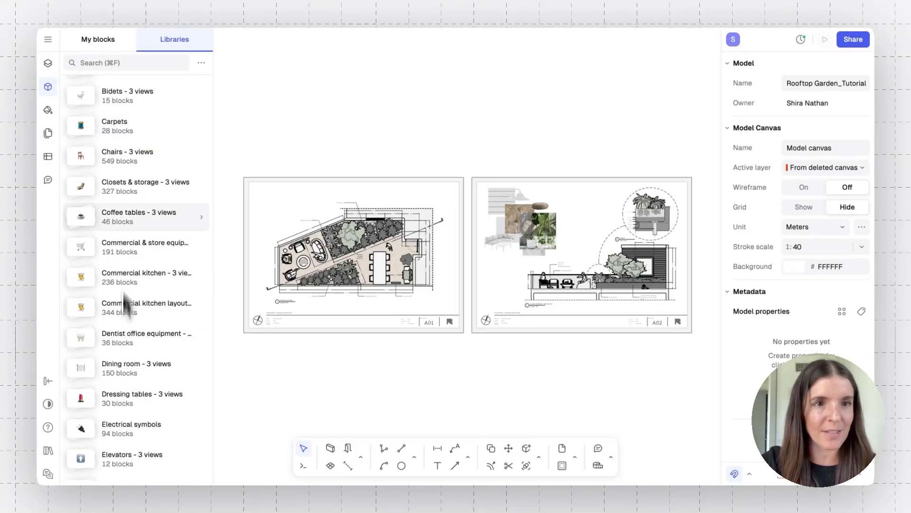
# Search the libraries for 'Sym' and scroll through the Electrical symbols library's blocks
pyautogui.click(108, 64)
pyautogui.write('Sym')
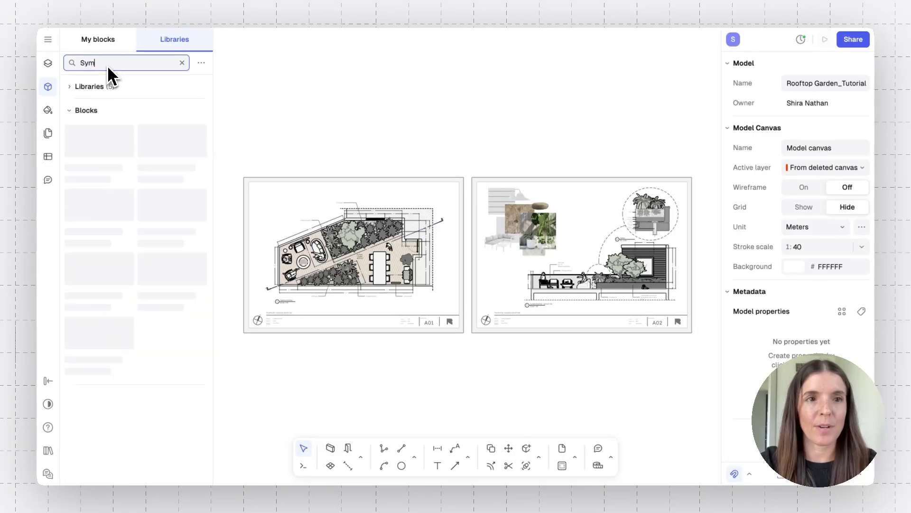
pyautogui.click(69, 89)
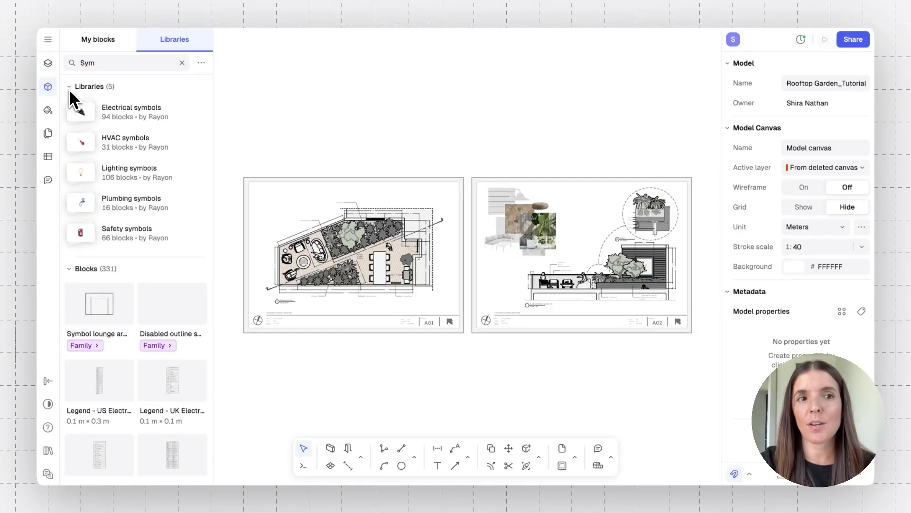
pyautogui.click(140, 119)
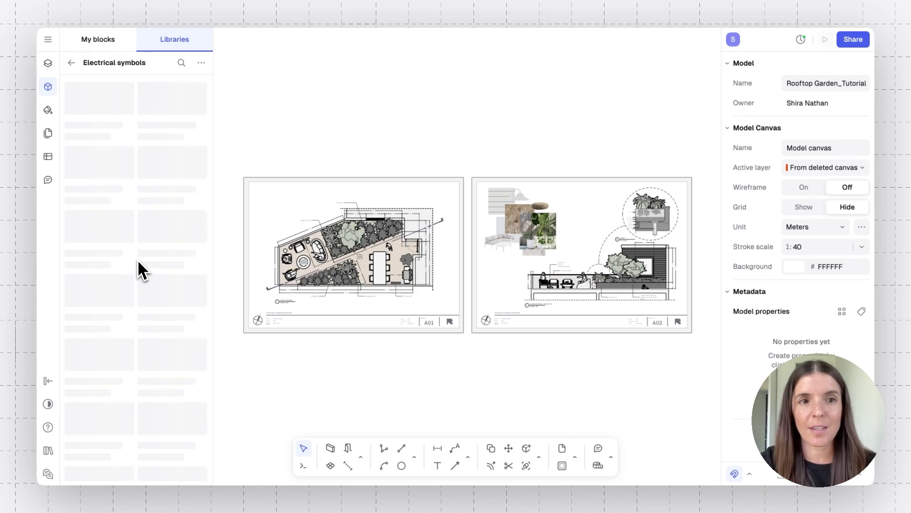
pyautogui.scroll(-8, 137, 259)
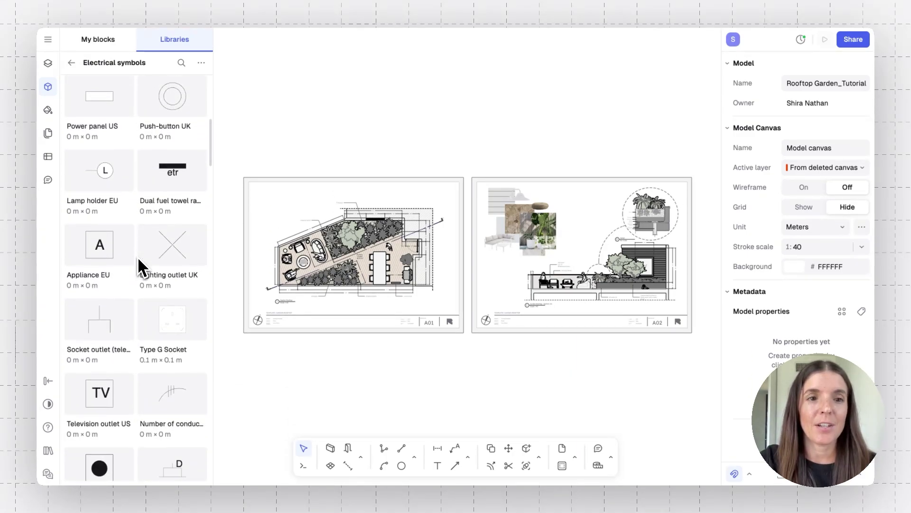
pyautogui.scroll(-8, 138, 259)
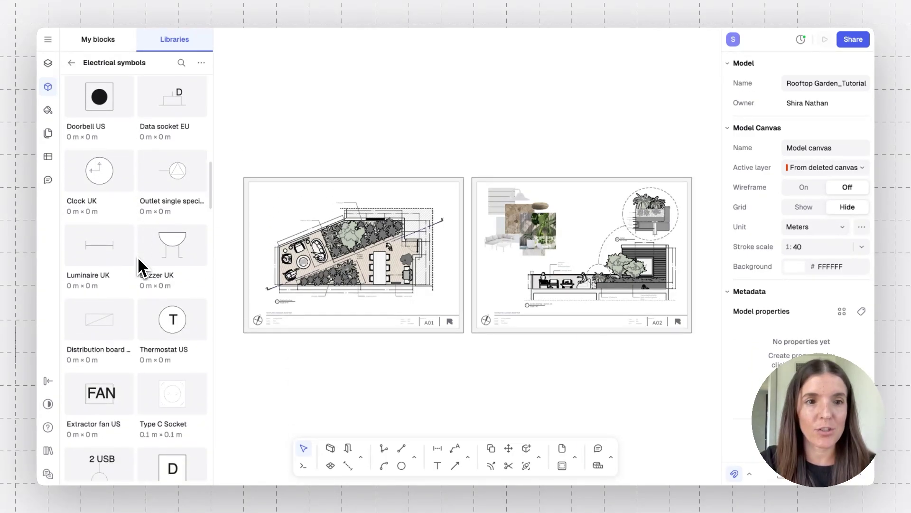
pyautogui.scroll(-2, 138, 261)
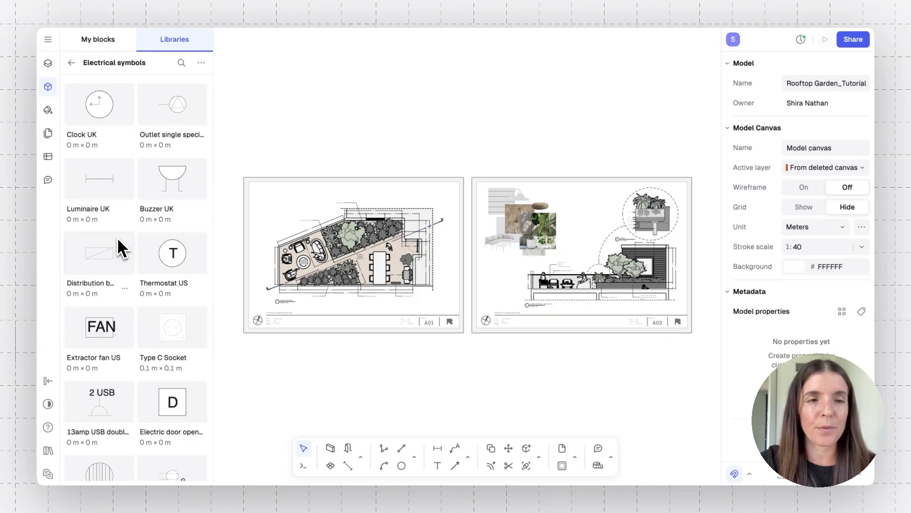
# Return to the libraries overview and search the blocks for 'round sofa'
pyautogui.click(71, 62)
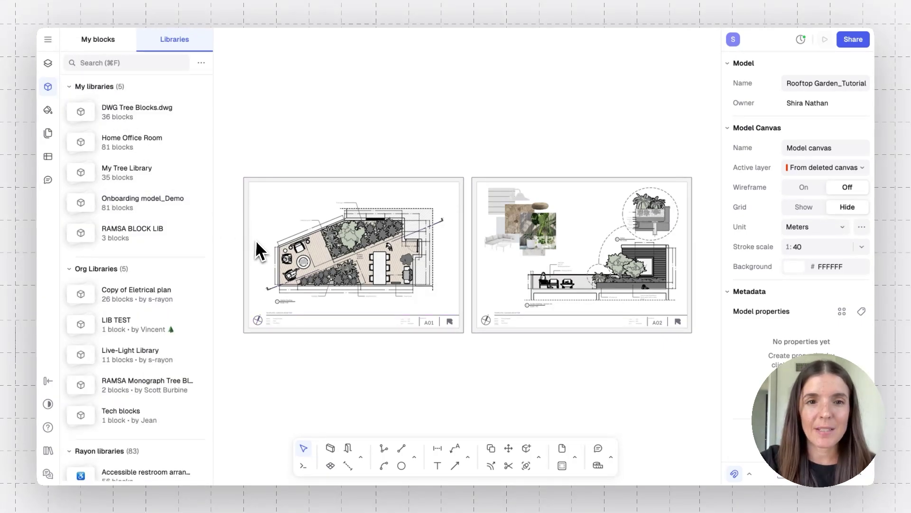
pyautogui.scroll(10, 256, 241)
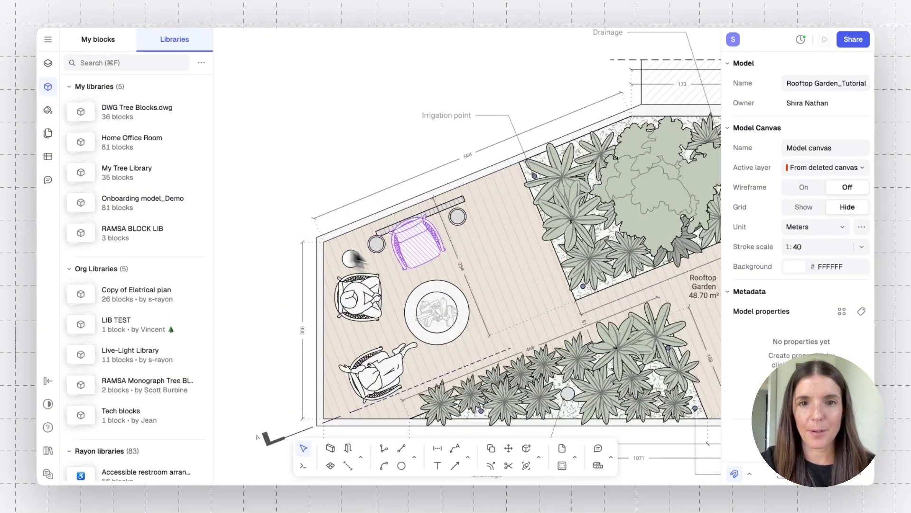
pyautogui.hscroll(3, 366, 261)
pyautogui.scroll(-2, 366, 260)
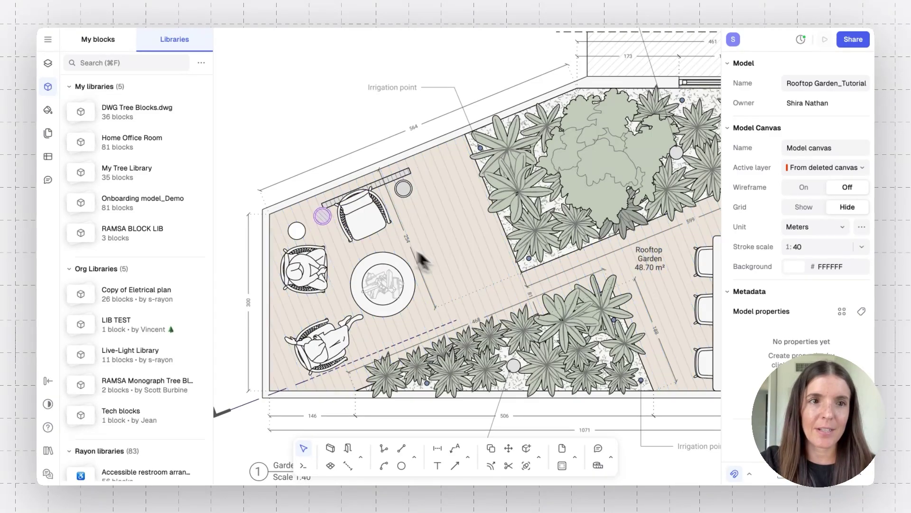
pyautogui.click(102, 64)
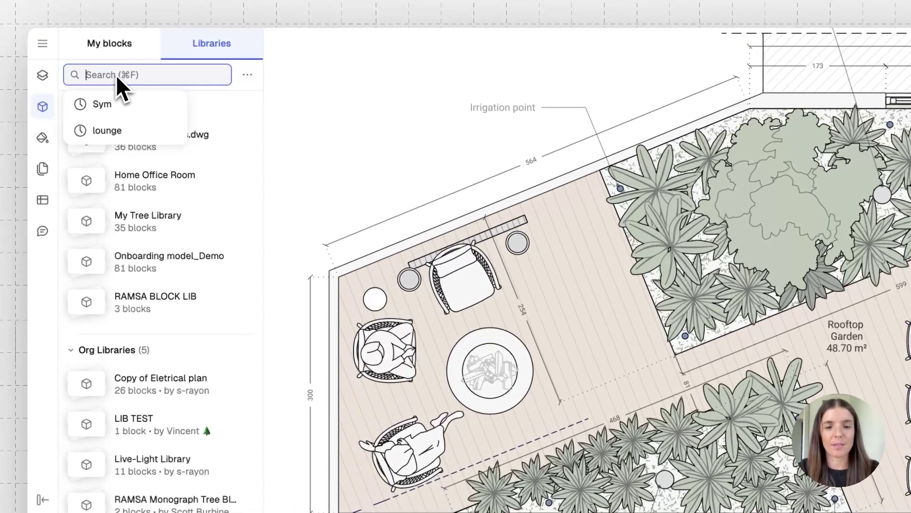
pyautogui.write('sofa')
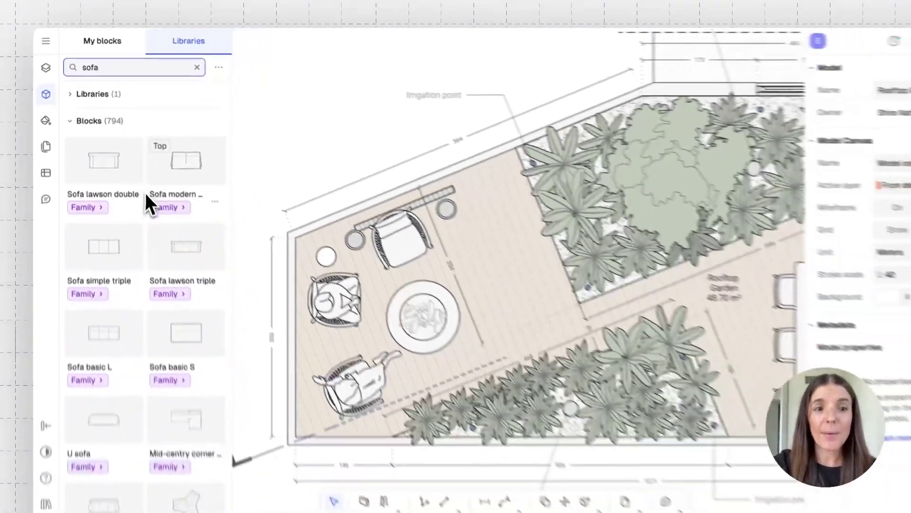
pyautogui.scroll(-5, 164, 234)
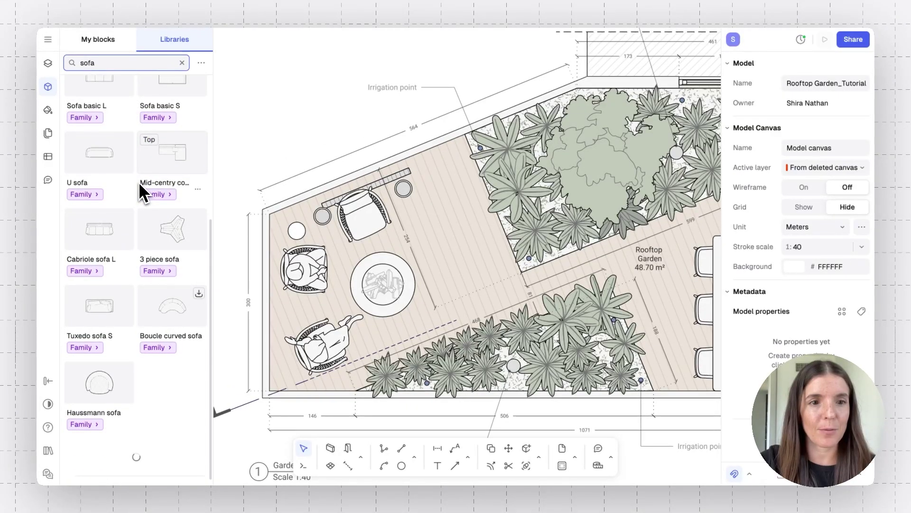
pyautogui.hotkey('ctrl', 'a')
pyautogui.write('round sofa')
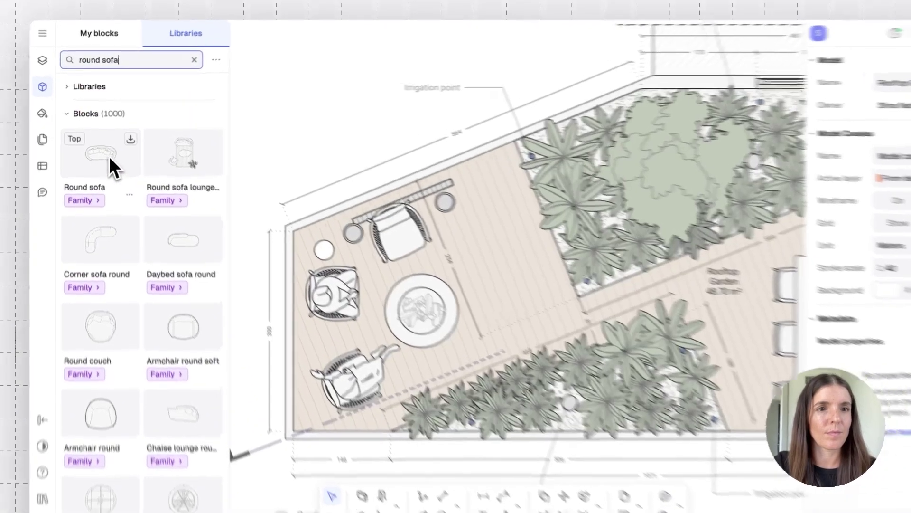
# Place a Round sofa on the garden deck, rotated about -67° beside the round table
pyautogui.moveTo(109, 156); pyautogui.dragTo(513, 260)
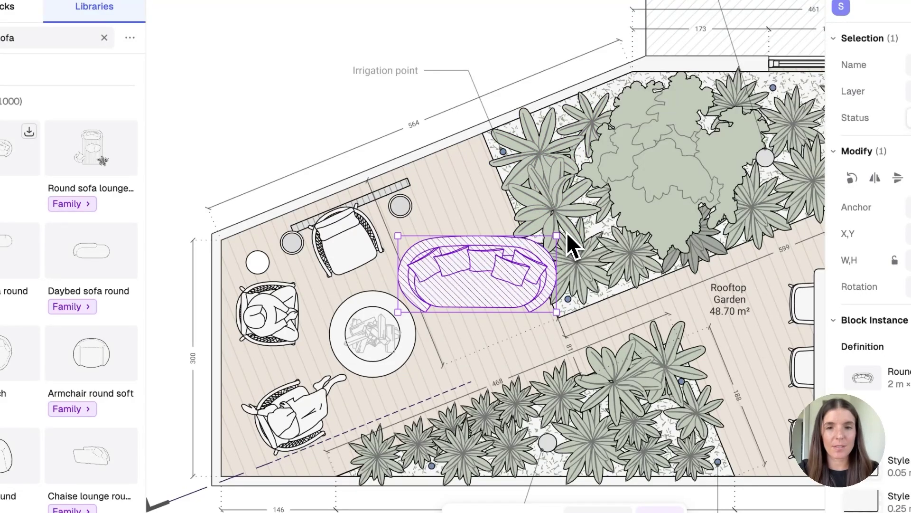
pyautogui.moveTo(566, 233); pyautogui.dragTo(549, 350)
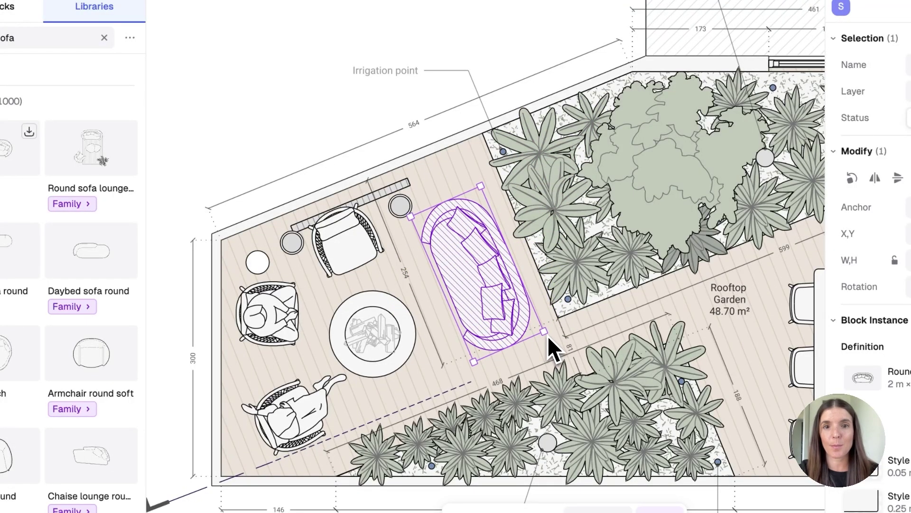
pyautogui.click(316, 105)
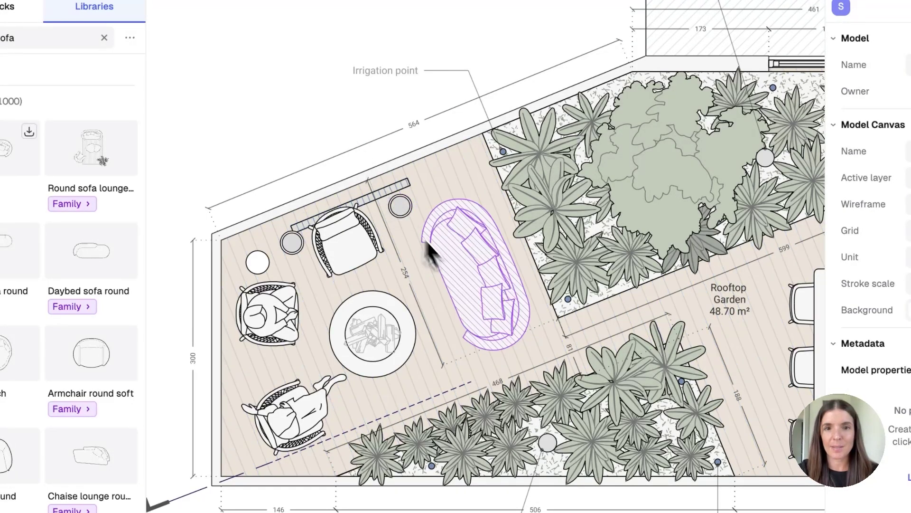
# Select the rotated Round sofa in Section AA and leave it back in place
pyautogui.click(476, 285)
pyautogui.moveTo(477, 286); pyautogui.dragTo(469, 278)
pyautogui.hscroll(15, 468, 278)
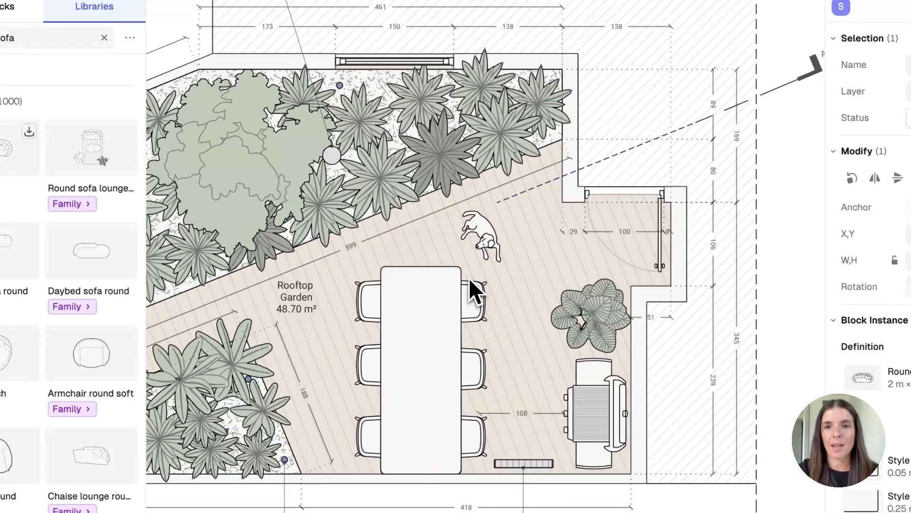
pyautogui.scroll(-10, 464, 266)
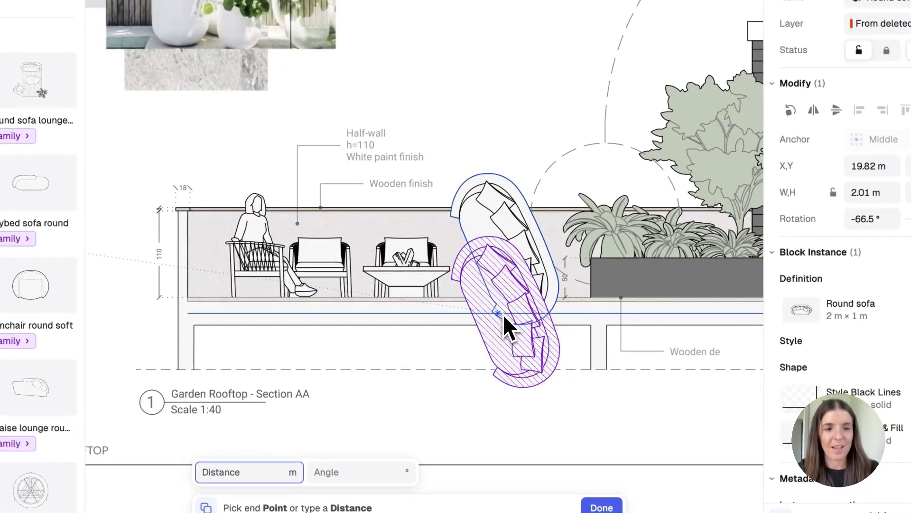
pyautogui.click(512, 294)
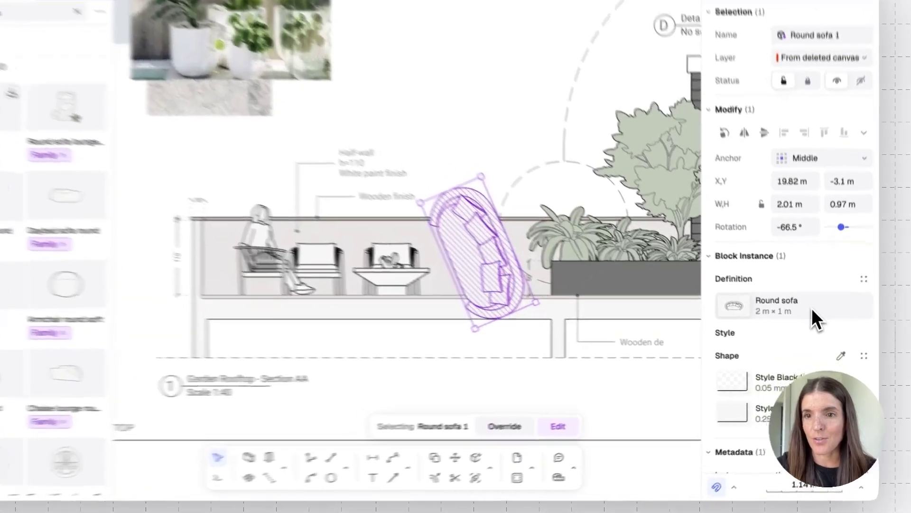
# Swap it to Round sofa side view, upright at 0°, flipped horizontally and moved onto the floor
pyautogui.click(807, 314)
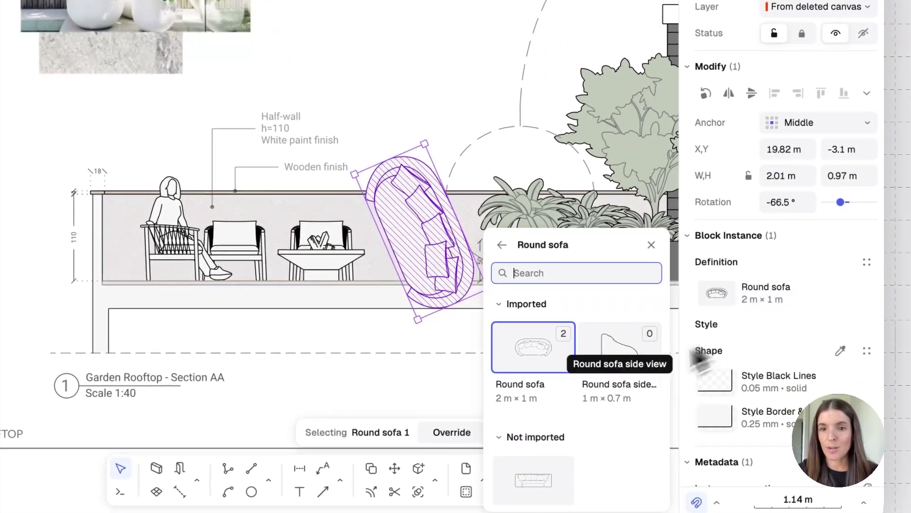
pyautogui.scroll(-2, 612, 389)
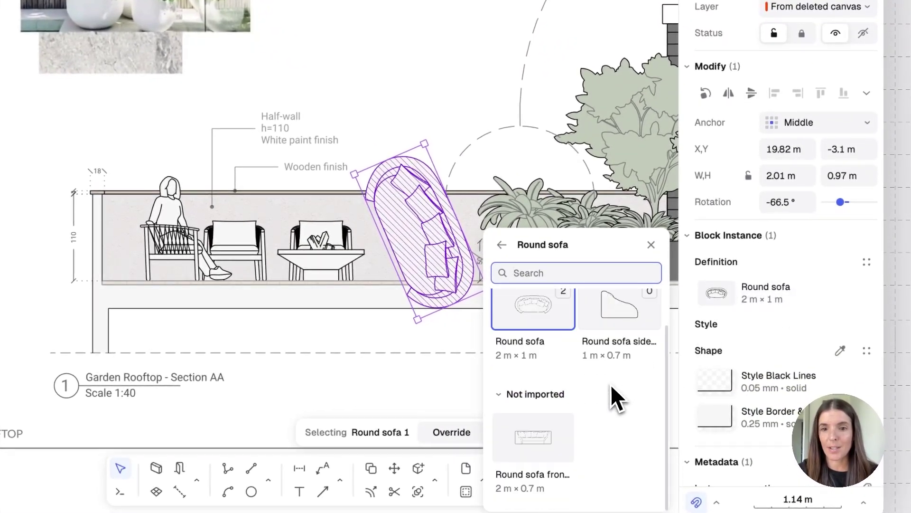
pyautogui.click(614, 313)
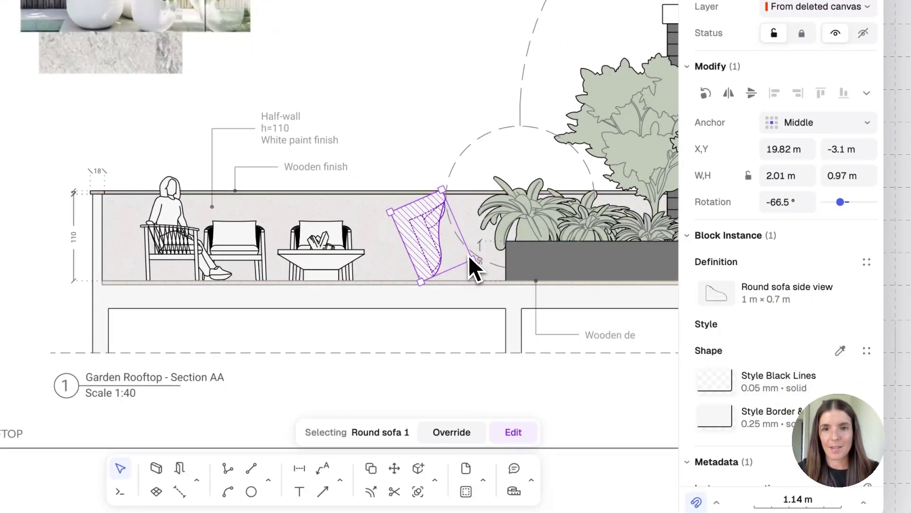
pyautogui.moveTo(480, 265); pyautogui.dragTo(482, 199)
pyautogui.click(729, 93)
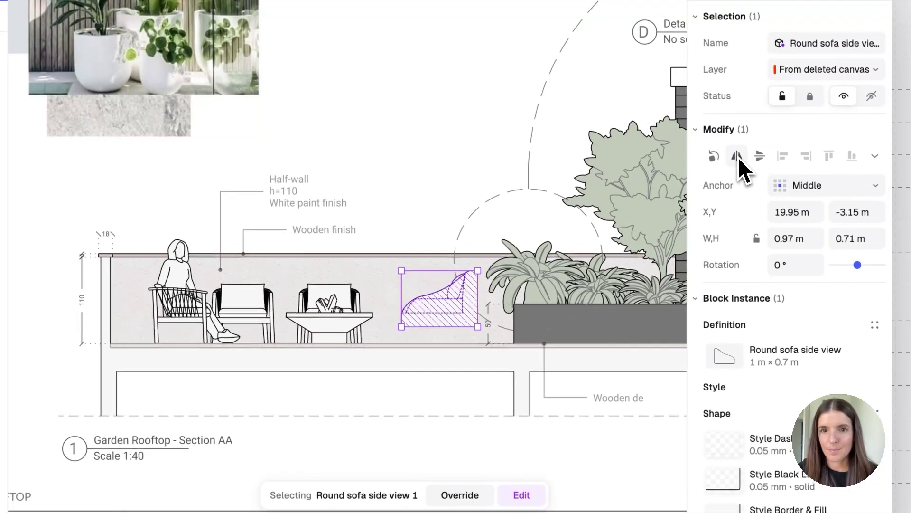
pyautogui.moveTo(459, 311); pyautogui.dragTo(451, 328)
pyautogui.click(410, 215)
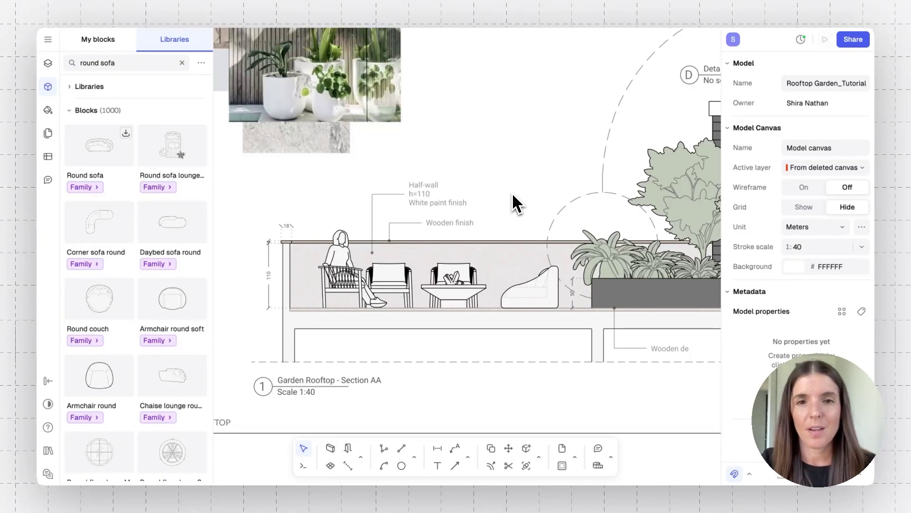
# Close the Blocks panel and go back to the Demo Models list from the main menu
pyautogui.scroll(-10, 512, 195)
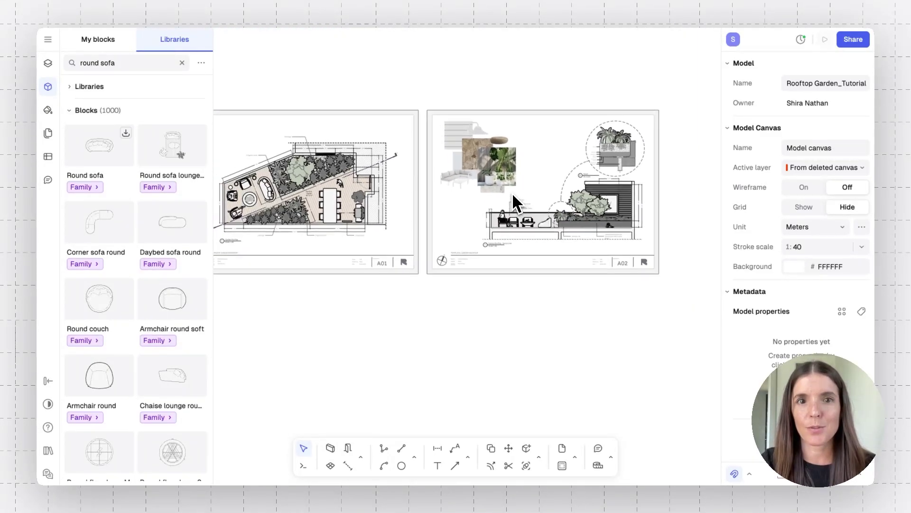
pyautogui.scroll(4, 514, 197)
pyautogui.scroll(-1, 472, 193)
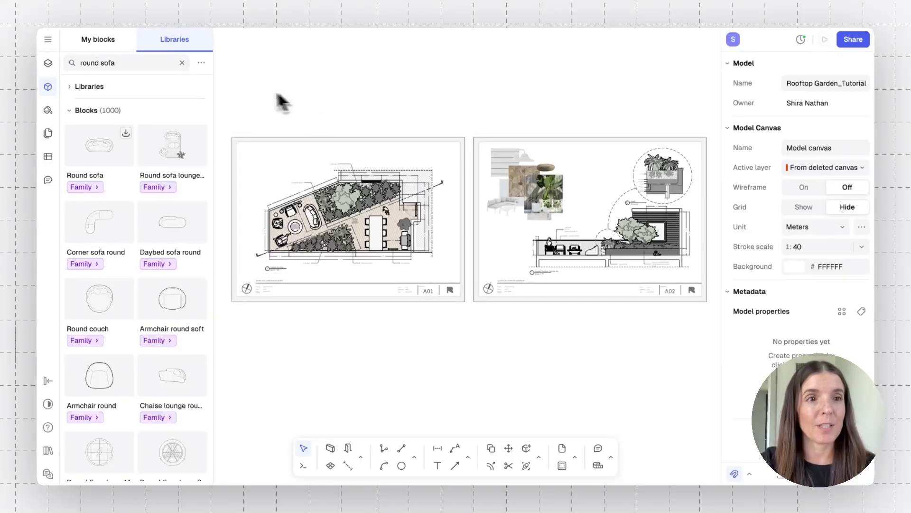
pyautogui.click(45, 88)
pyautogui.click(49, 42)
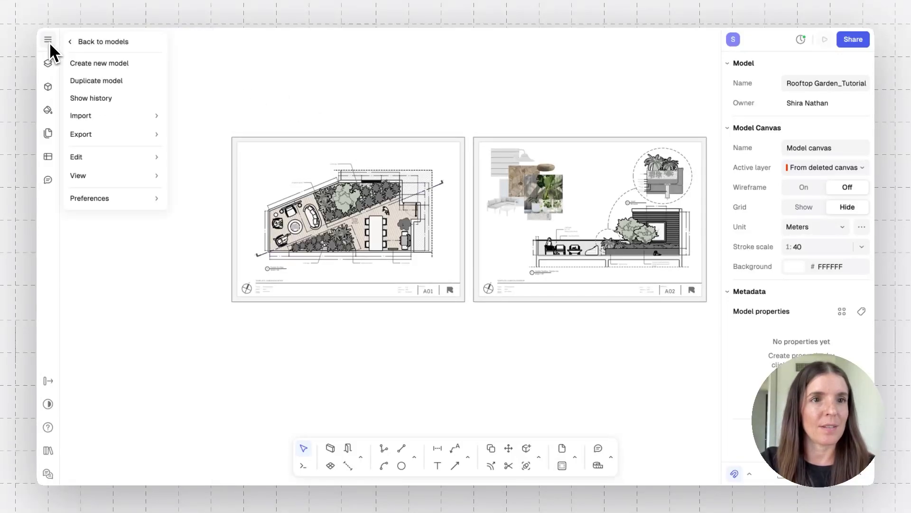
pyautogui.click(87, 42)
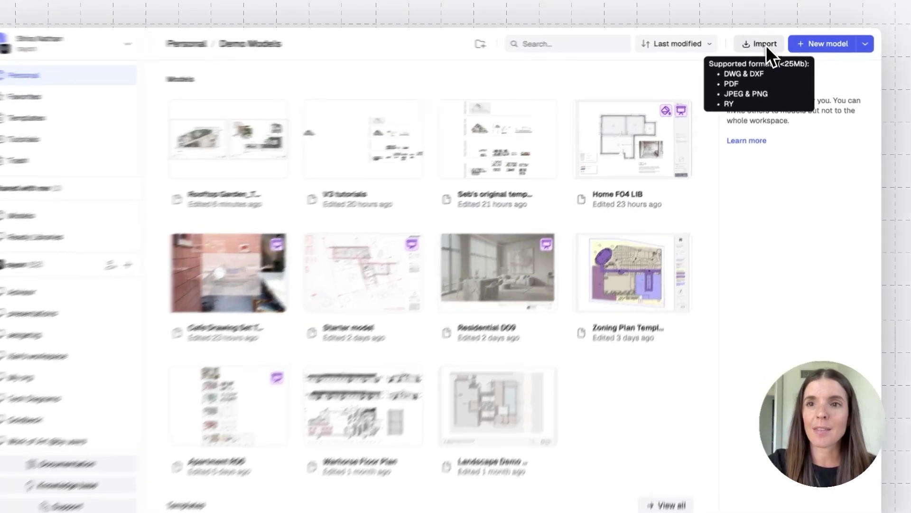
# Import DWG Tree Blocks.dwg from the Desktop into Rayon
pyautogui.click(764, 42)
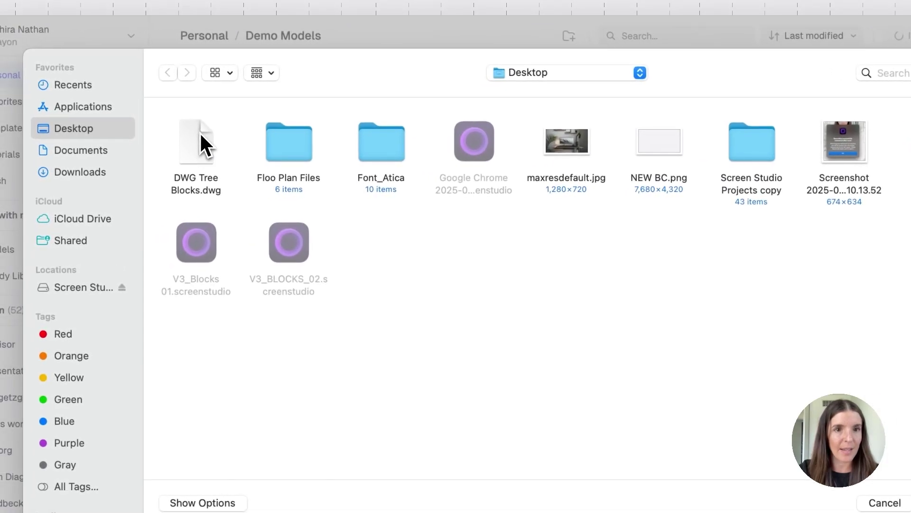
pyautogui.click(200, 133)
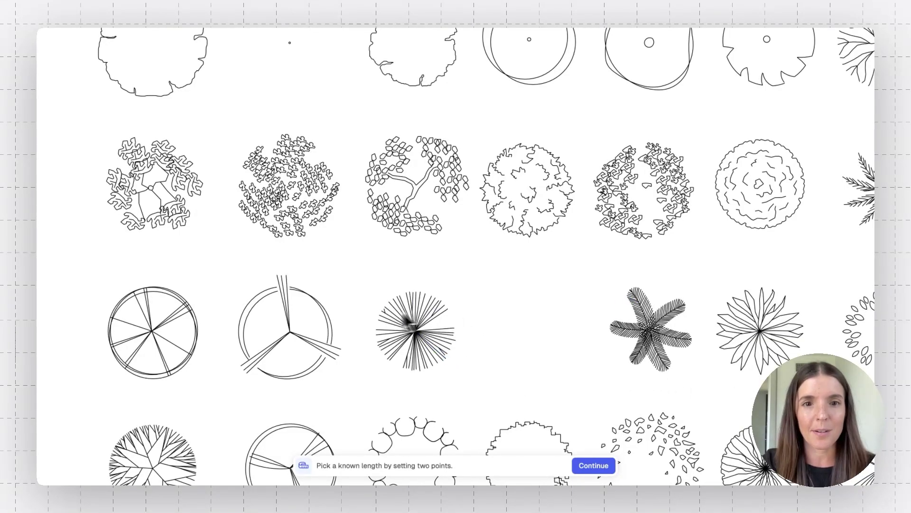
# Calibrate the import with a 122.2816 known length across a tree in centimetres, then finish importing
pyautogui.scroll(-5, 362, 341)
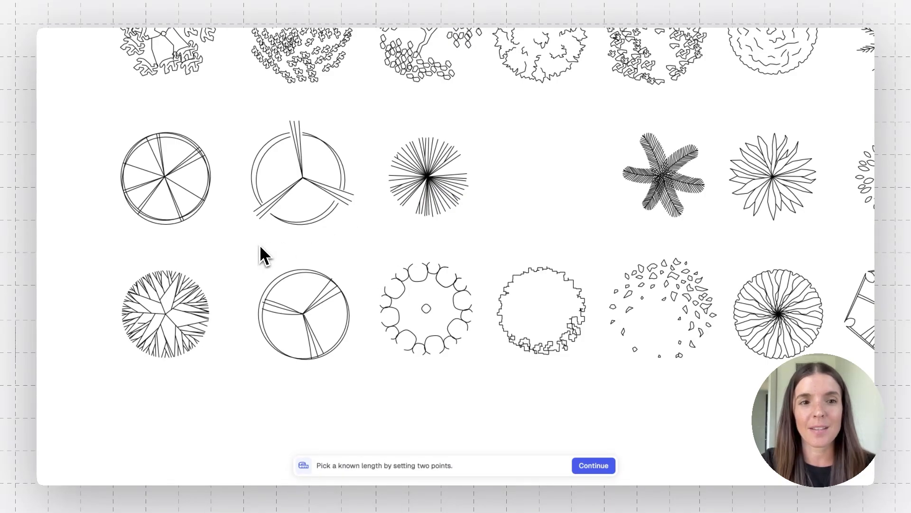
pyautogui.hscroll(-5, 261, 256)
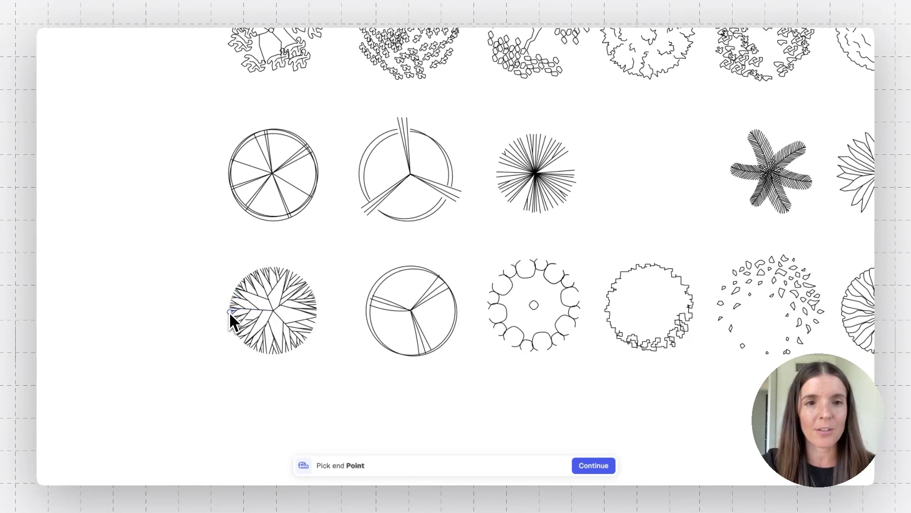
pyautogui.click(319, 313)
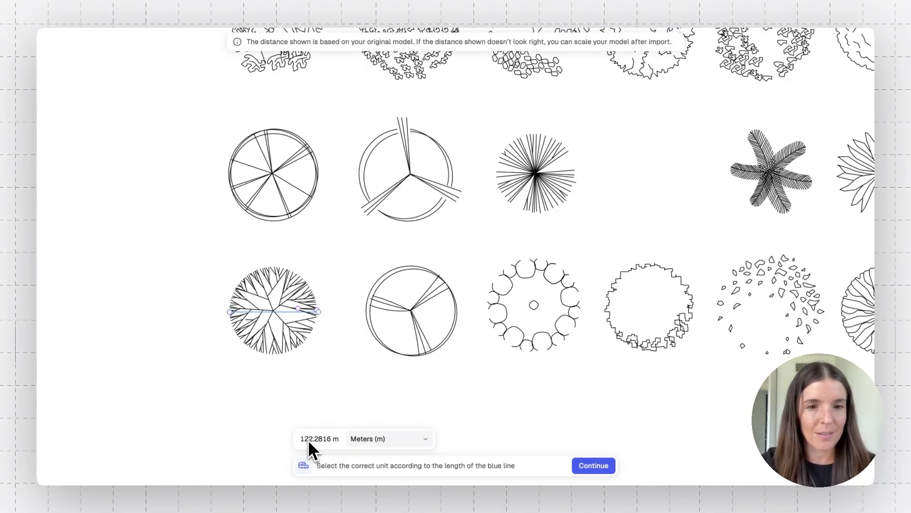
pyautogui.click(422, 441)
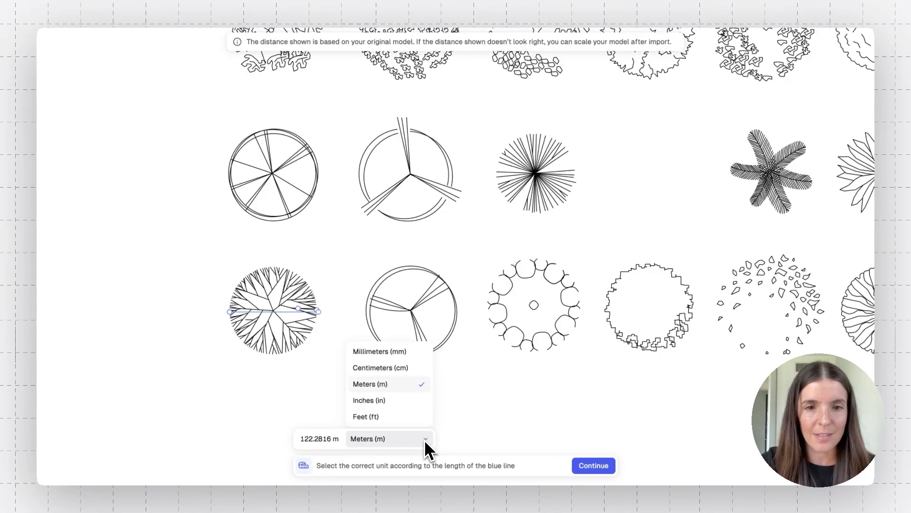
pyautogui.click(386, 373)
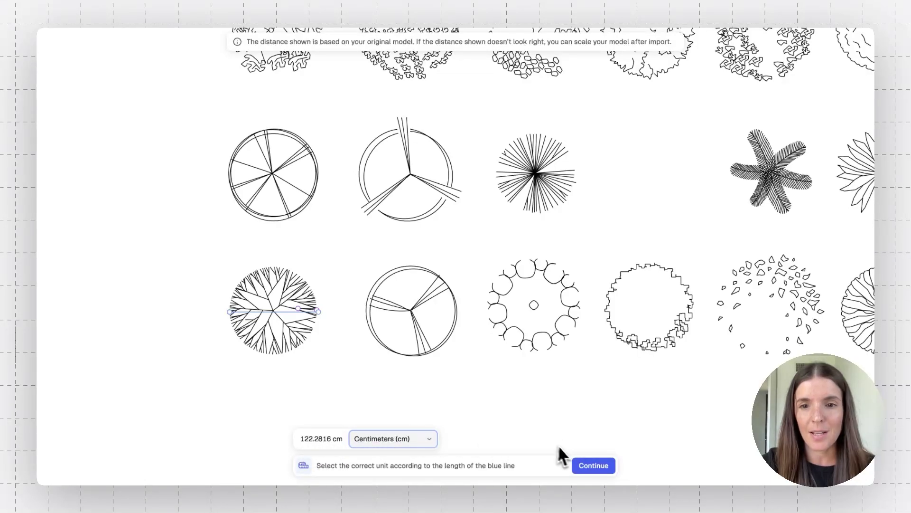
pyautogui.click(587, 465)
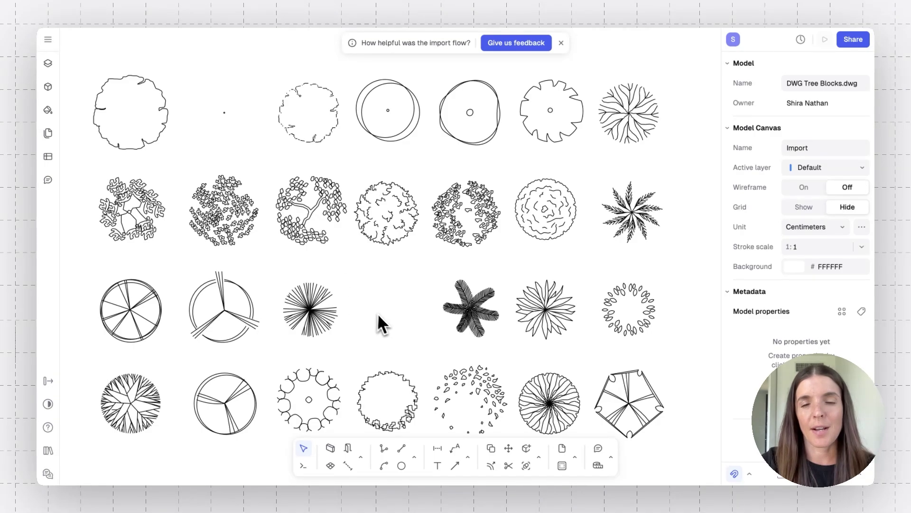
# Try measuring the spiky tree with the Dimension tool, then cancel without placing a dimension
pyautogui.scroll(5, 382, 319)
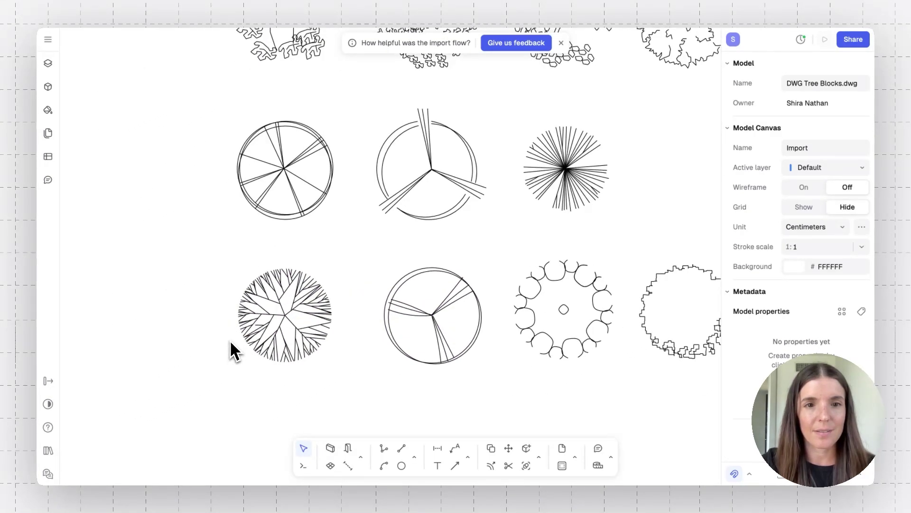
pyautogui.scroll(4, 232, 351)
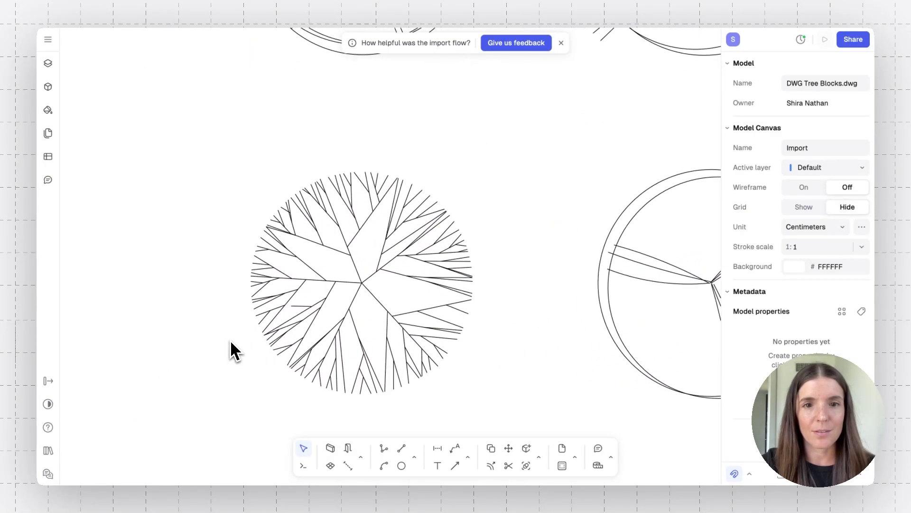
pyautogui.click(436, 449)
pyautogui.click(252, 287)
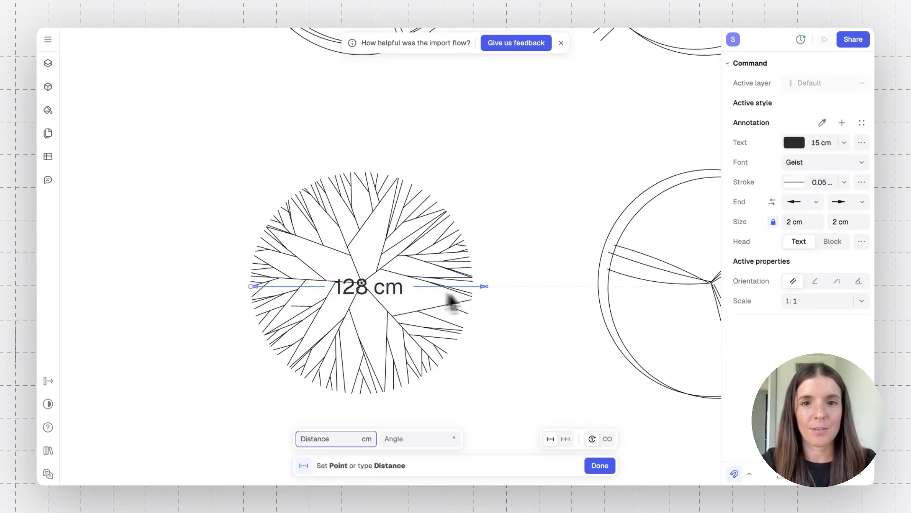
pyautogui.press('Escape')
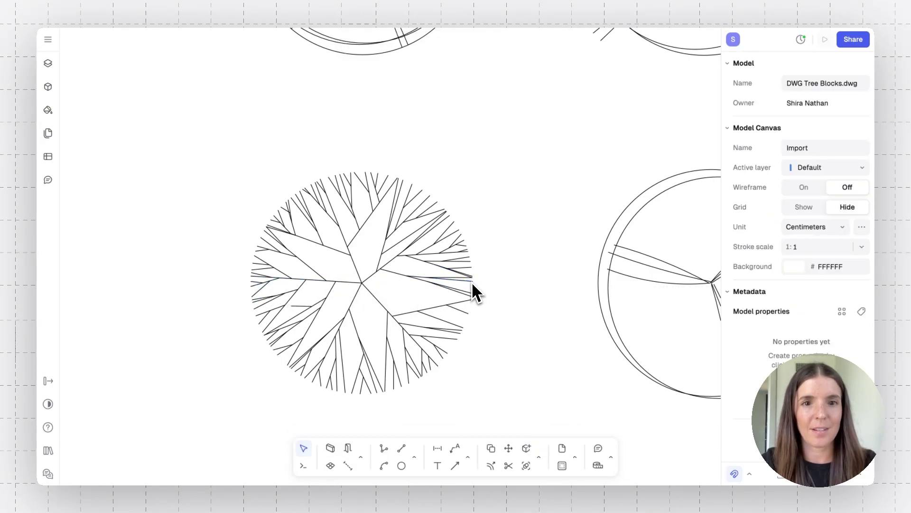
# Delete the tiny TREE-02 block, the black star TREE-23 and the leafy tree in row 2
pyautogui.scroll(-5, 560, 295)
pyautogui.hscroll(2, 562, 292)
pyautogui.scroll(1, 562, 292)
pyautogui.scroll(-5, 560, 286)
pyautogui.hscroll(2, 560, 286)
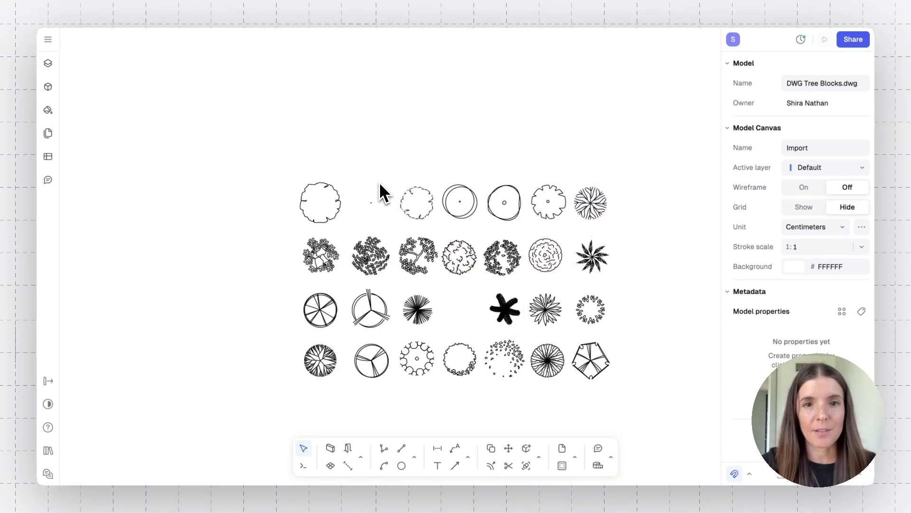
pyautogui.click(356, 221)
pyautogui.press('Delete')
pyautogui.scroll(3, 446, 307)
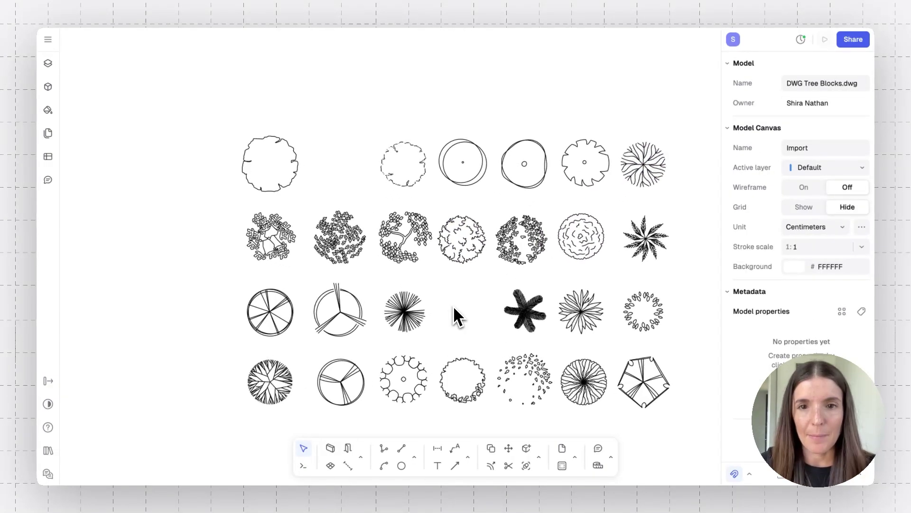
pyautogui.click(528, 325)
pyautogui.press('Delete')
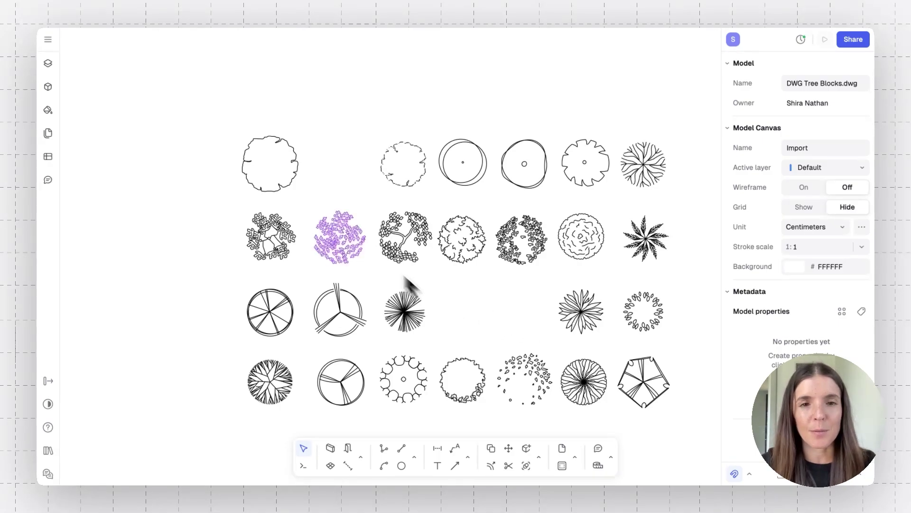
pyautogui.click(342, 240)
pyautogui.press('Delete')
pyautogui.hscroll(1, 467, 315)
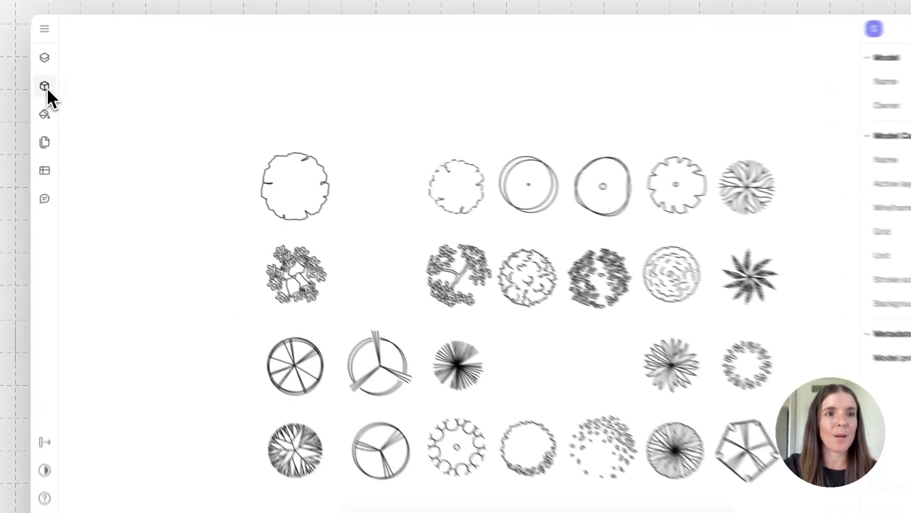
# Show the model's 36 blocks, such as BRANCHS, SHRUB-11, TREE-01 and TREE-15, with their sizes
pyautogui.click(47, 87)
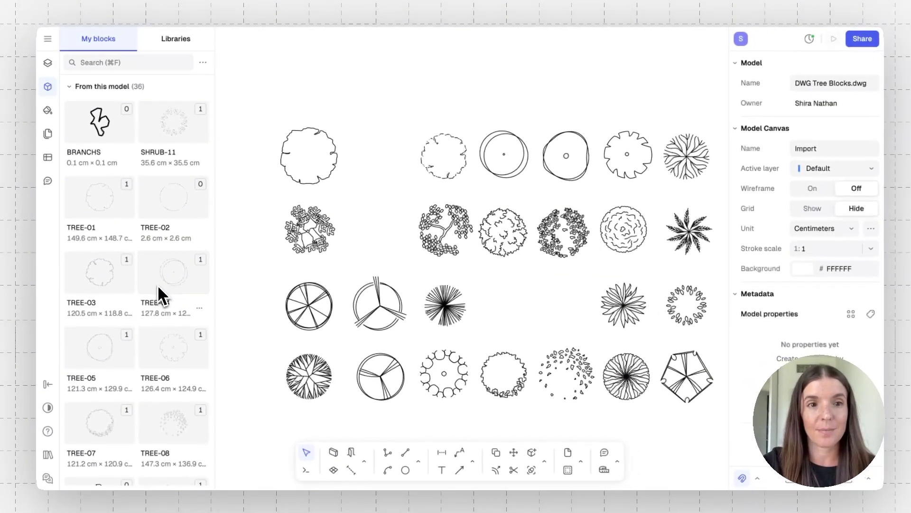
pyautogui.scroll(-8, 158, 199)
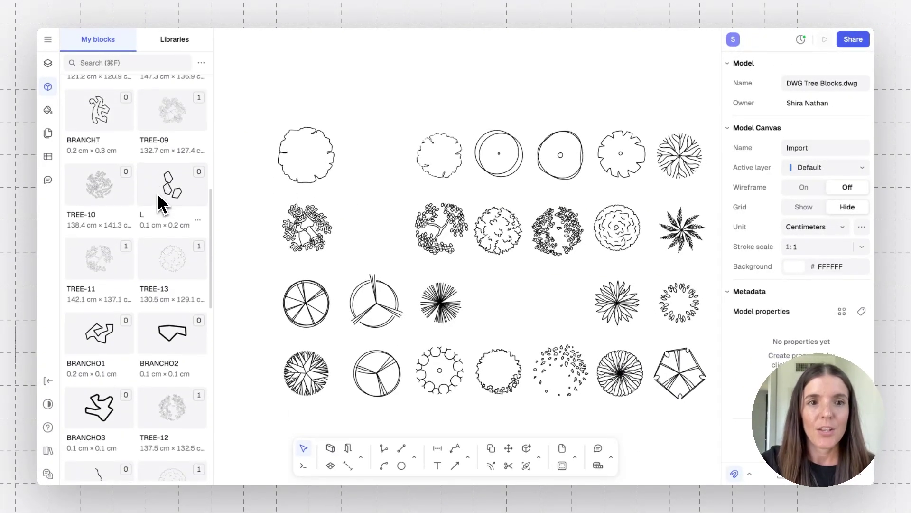
pyautogui.scroll(-9, 158, 200)
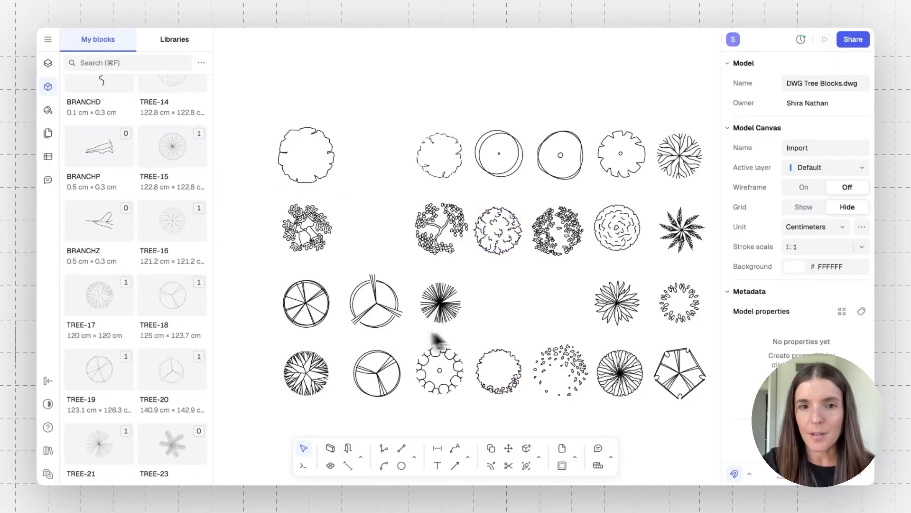
pyautogui.hscroll(2, 540, 319)
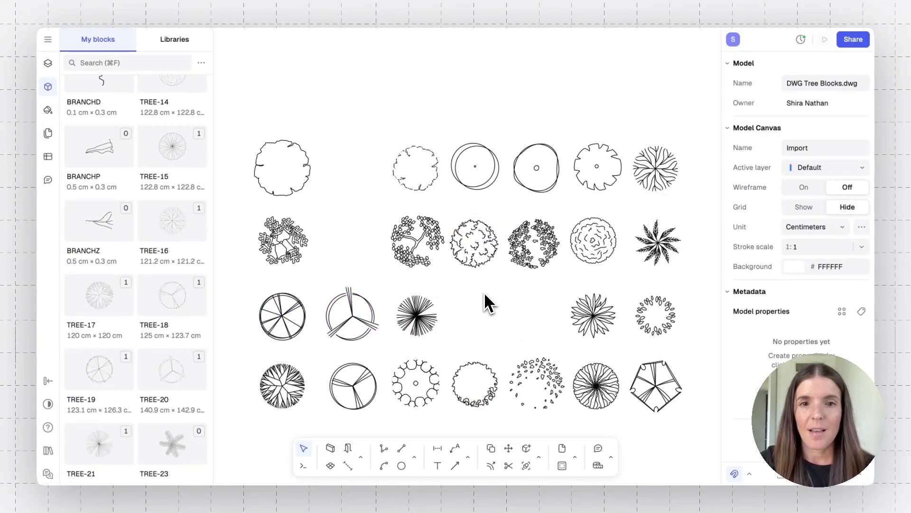
# Change TREE-11's linework stroke colour to the gray green 87B08C
pyautogui.click(411, 261)
pyautogui.doubleClick(411, 261)
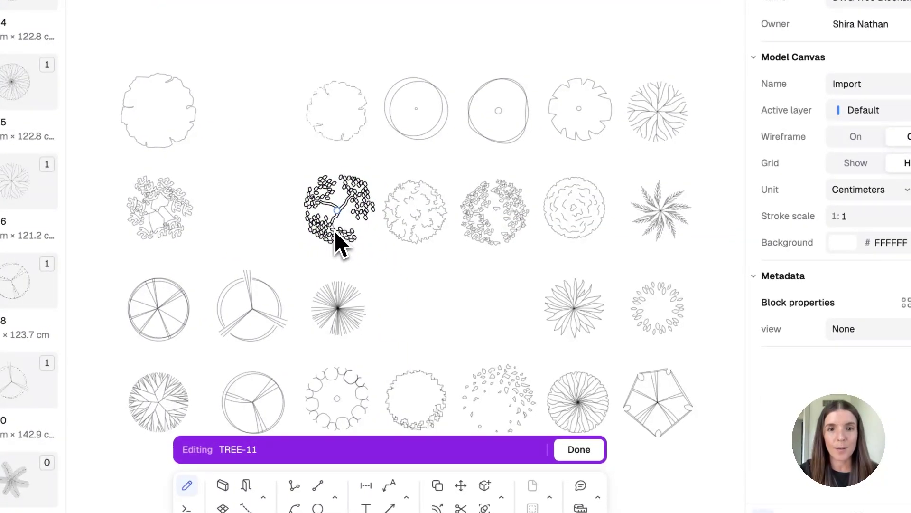
pyautogui.click(334, 233)
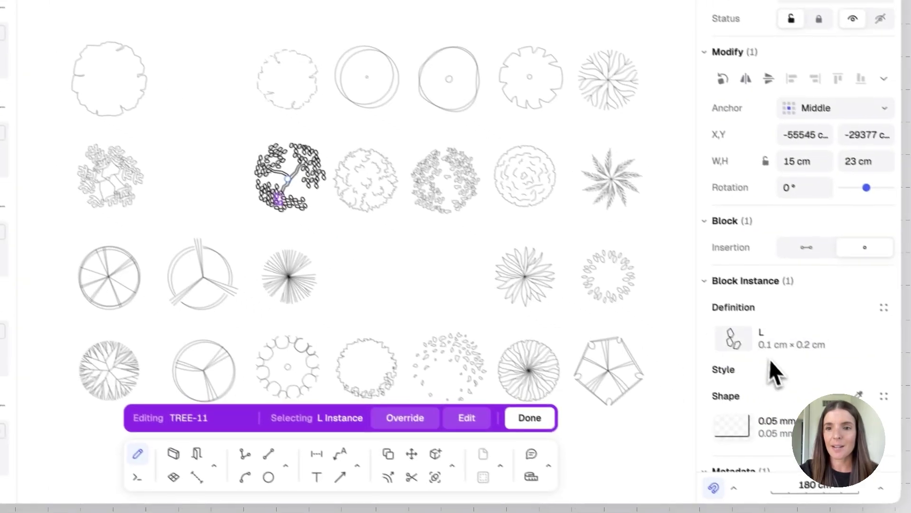
pyautogui.scroll(-3, 821, 404)
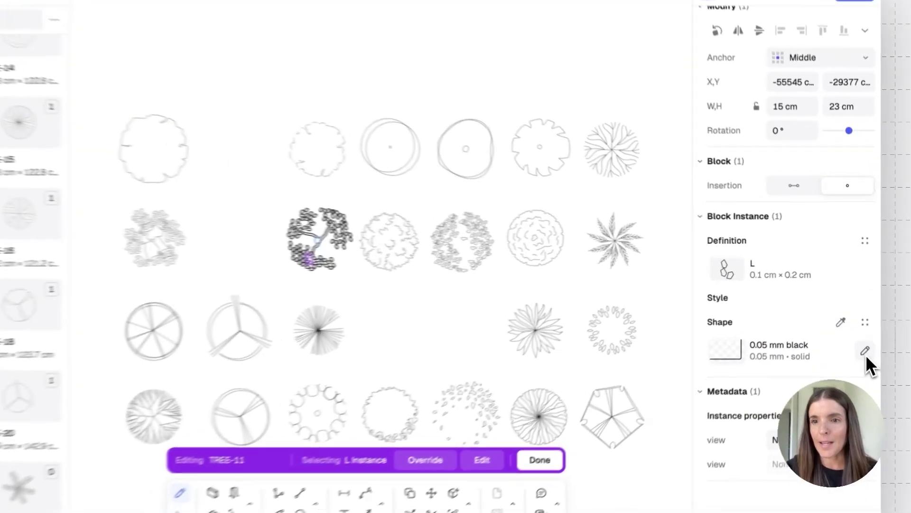
pyautogui.click(862, 333)
pyautogui.click(565, 400)
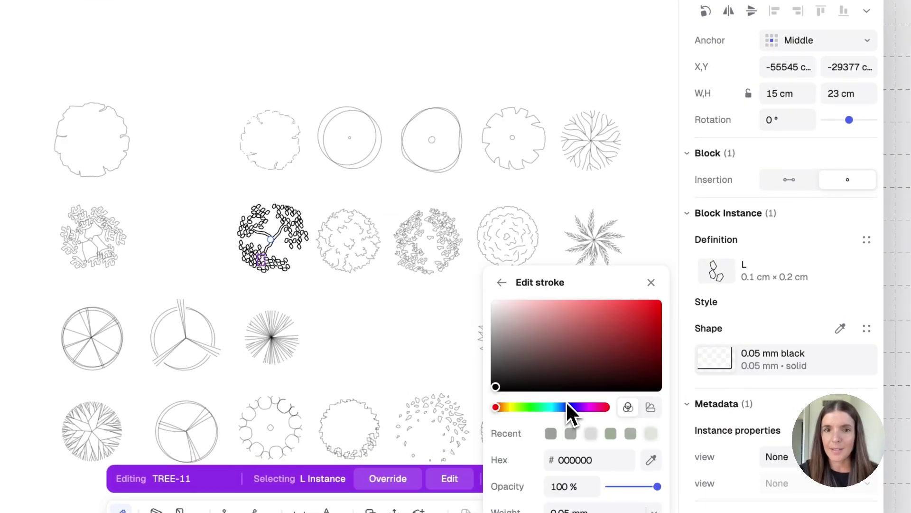
pyautogui.click(536, 406)
pyautogui.moveTo(532, 370); pyautogui.dragTo(534, 331)
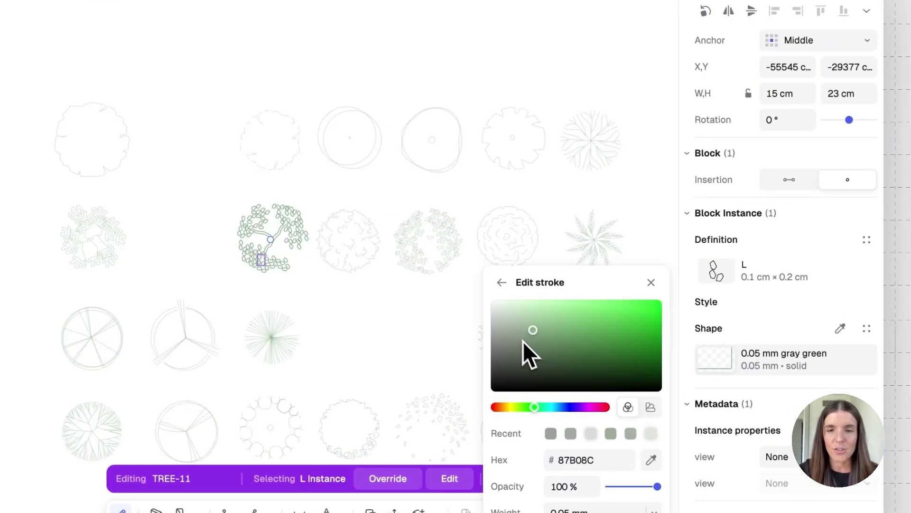
pyautogui.press('Escape')
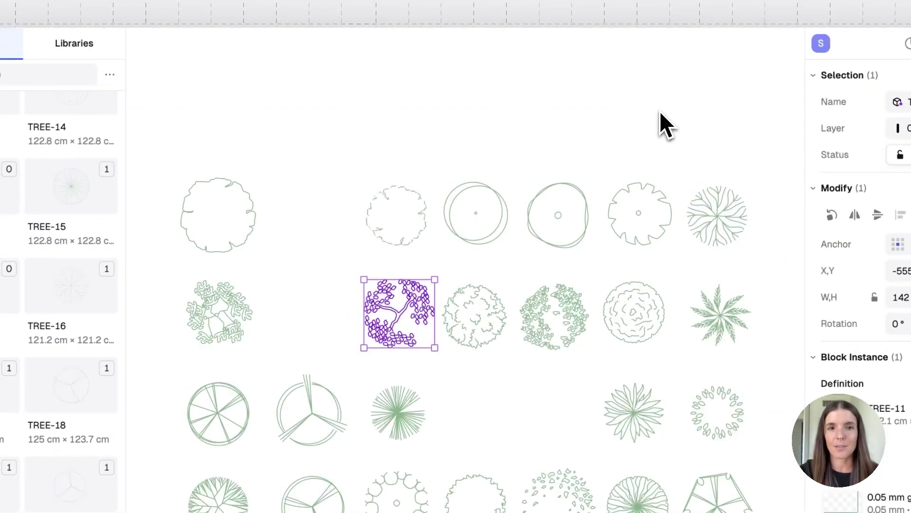
pyautogui.press('Escape')
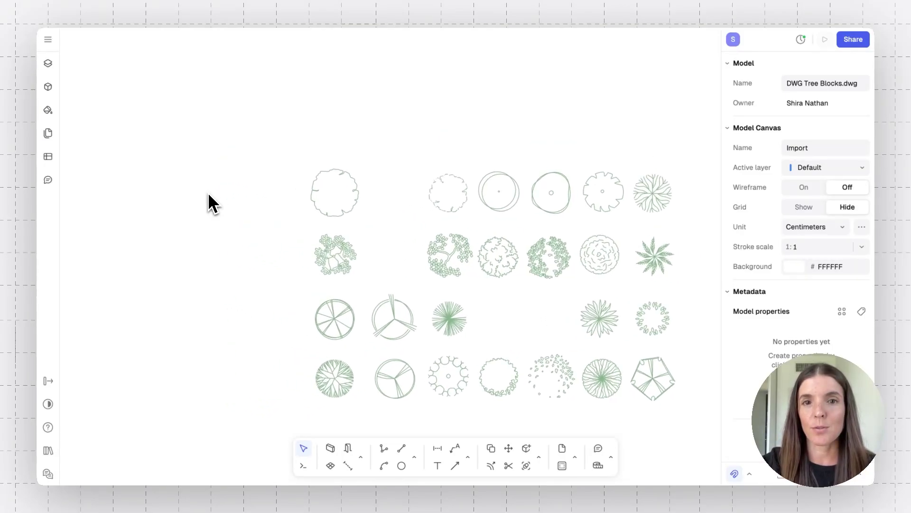
# Search the block libraries for 'plant' and place the Croton plant on the canvas
pyautogui.scroll(-2, 278, 218)
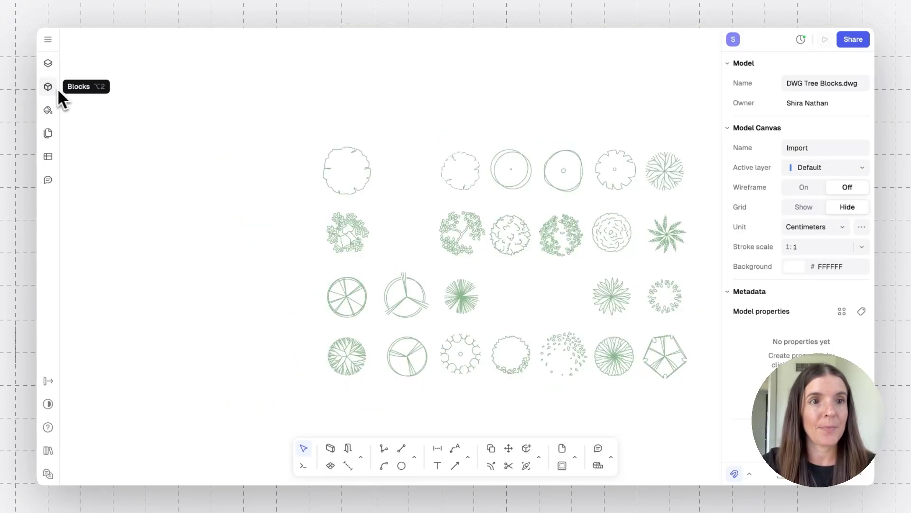
pyautogui.click(50, 90)
pyautogui.click(179, 39)
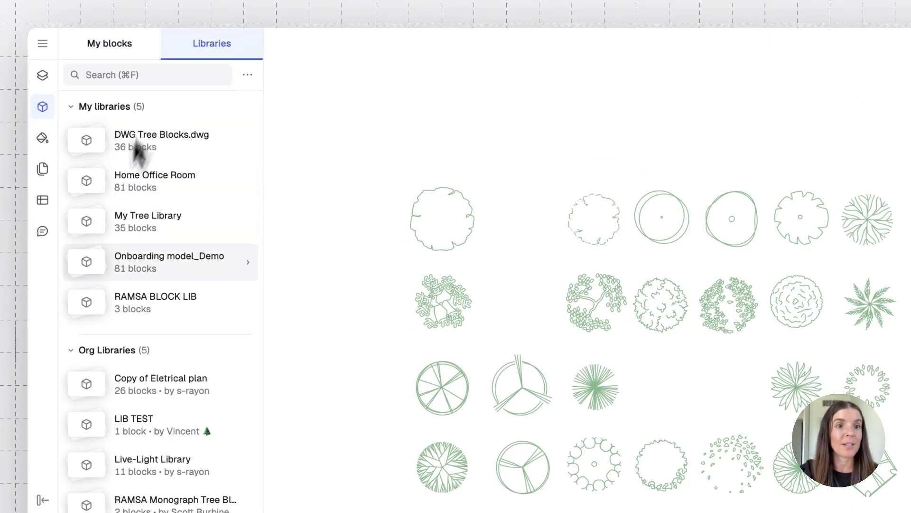
pyautogui.scroll(-8, 140, 475)
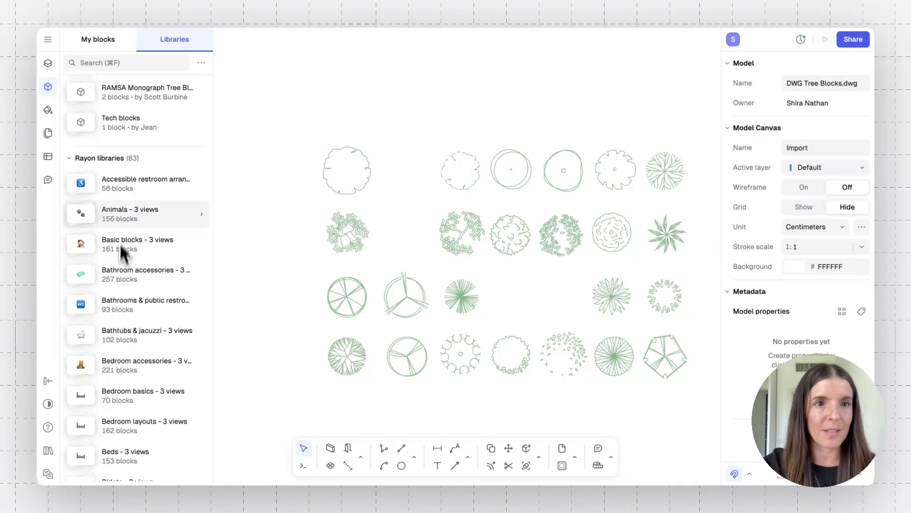
pyautogui.click(117, 65)
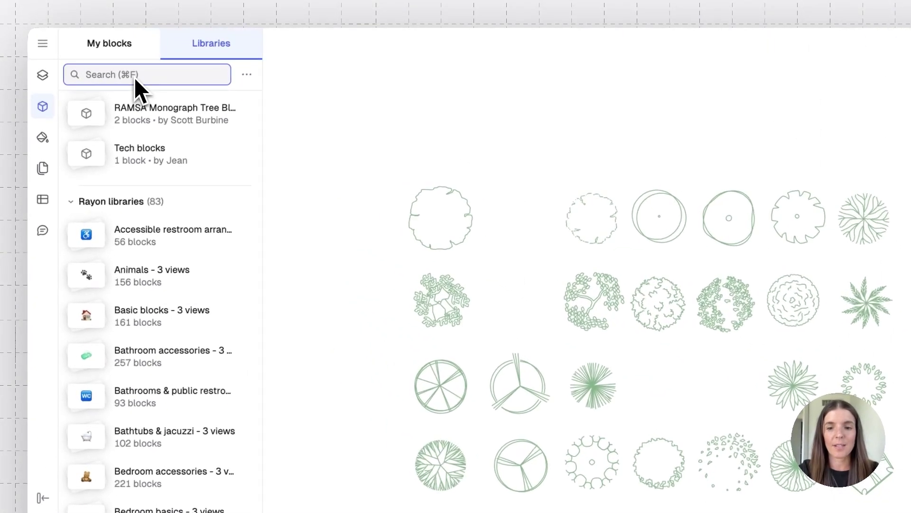
pyautogui.write('plants')
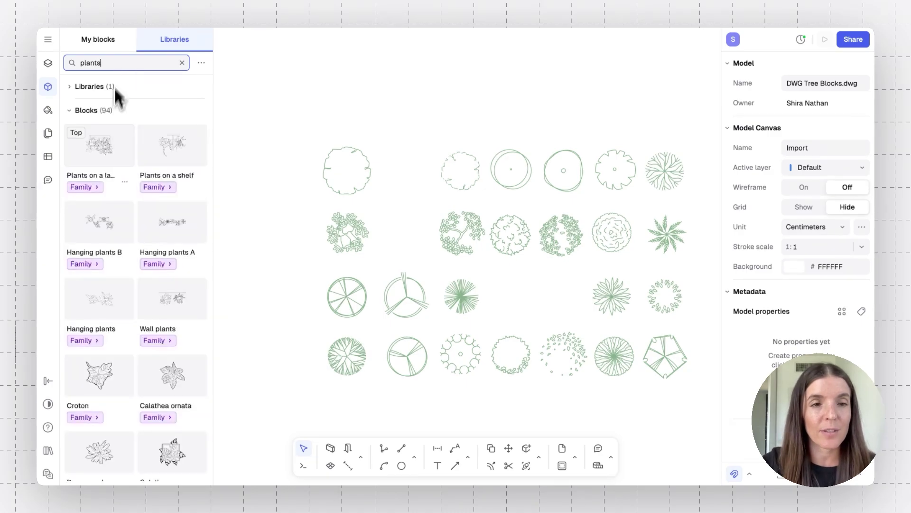
pyautogui.scroll(-3, 112, 218)
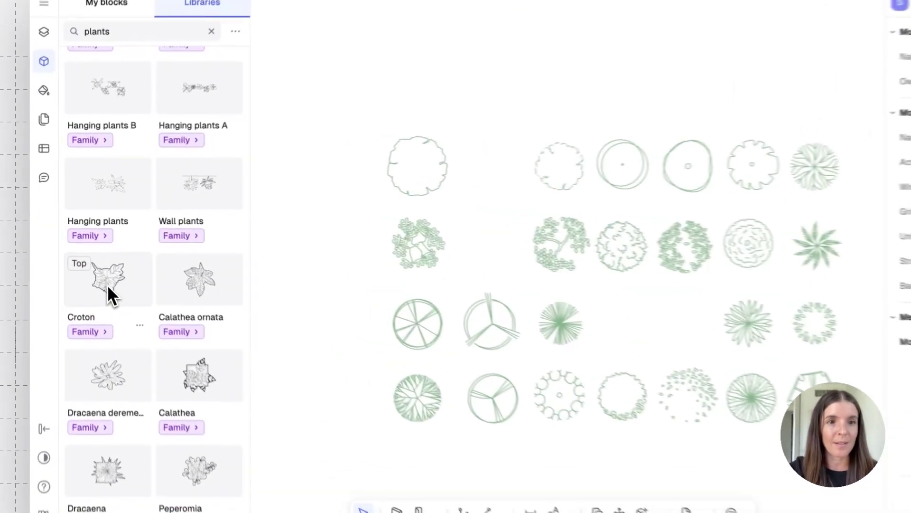
pyautogui.moveTo(102, 275); pyautogui.dragTo(297, 226)
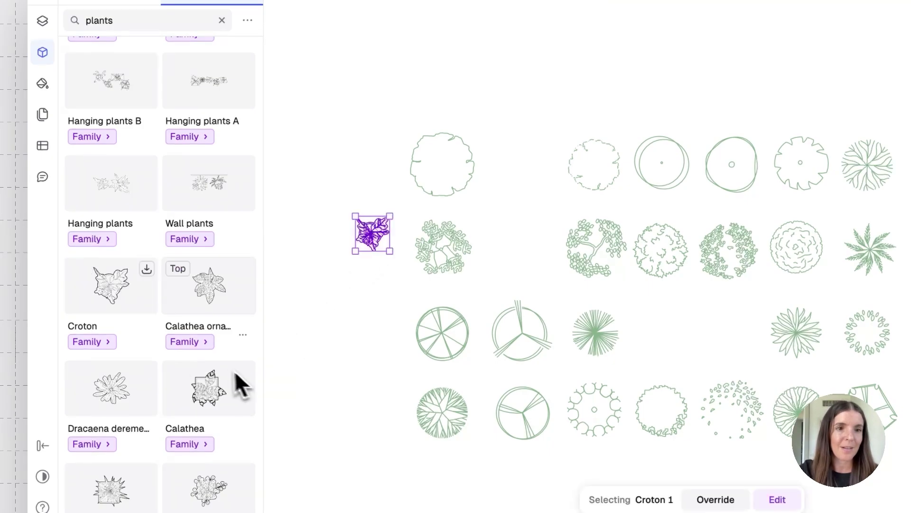
# Place the Calathea ornata and Dracaena deremensis front views beside the trees
pyautogui.click(206, 342)
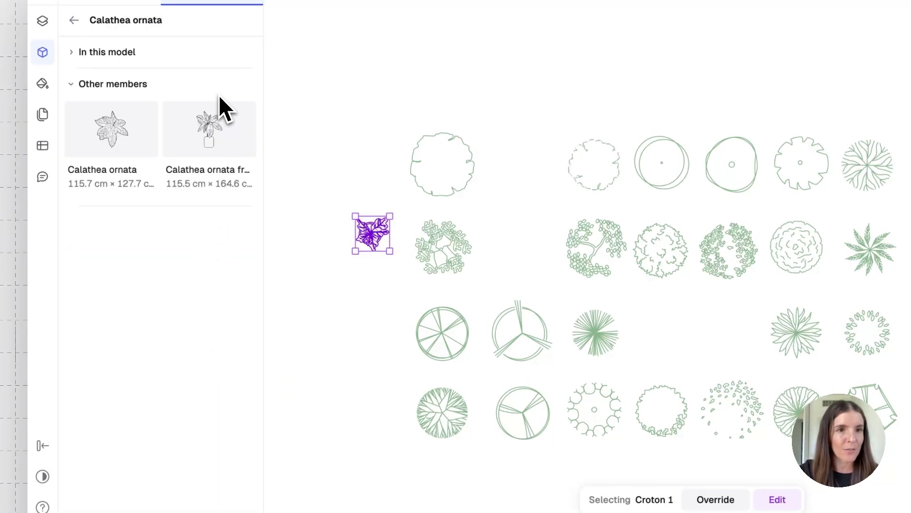
pyautogui.moveTo(215, 134); pyautogui.dragTo(363, 148)
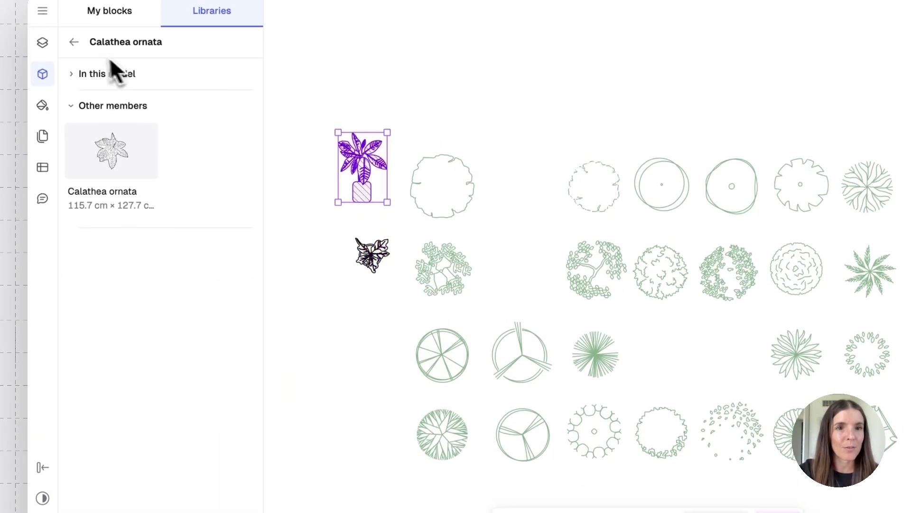
pyautogui.click(74, 42)
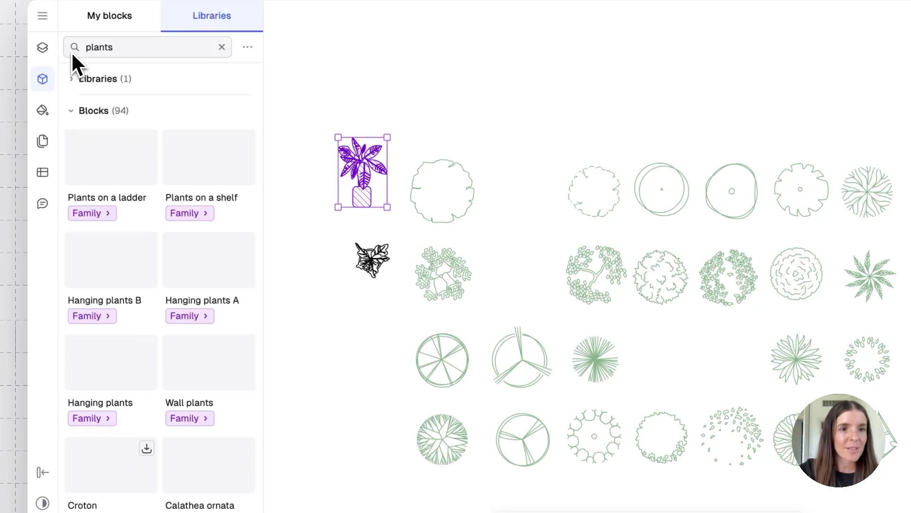
pyautogui.scroll(-2, 114, 297)
pyautogui.scroll(-5, 116, 318)
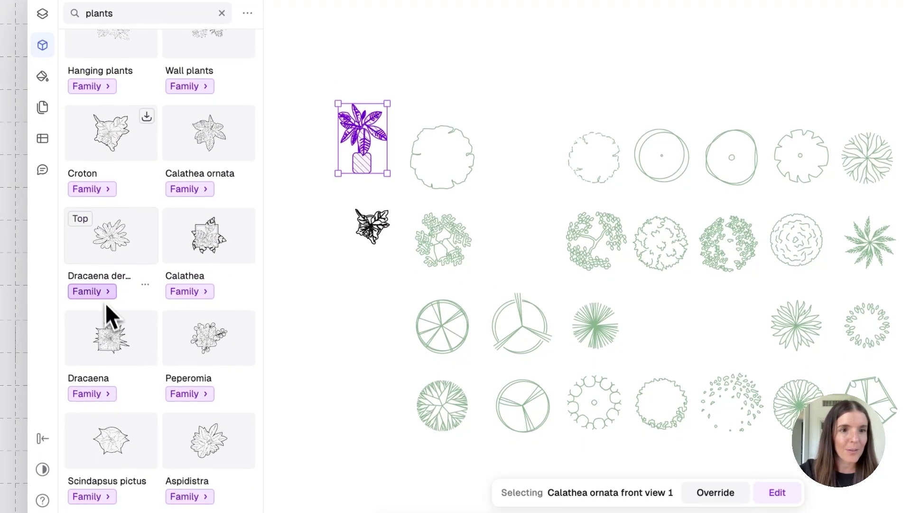
pyautogui.click(105, 329)
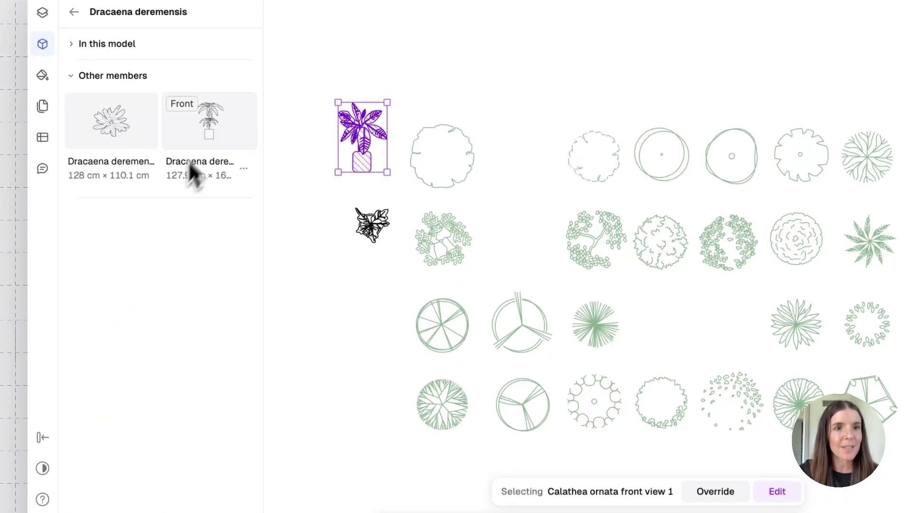
pyautogui.moveTo(212, 135); pyautogui.dragTo(352, 303)
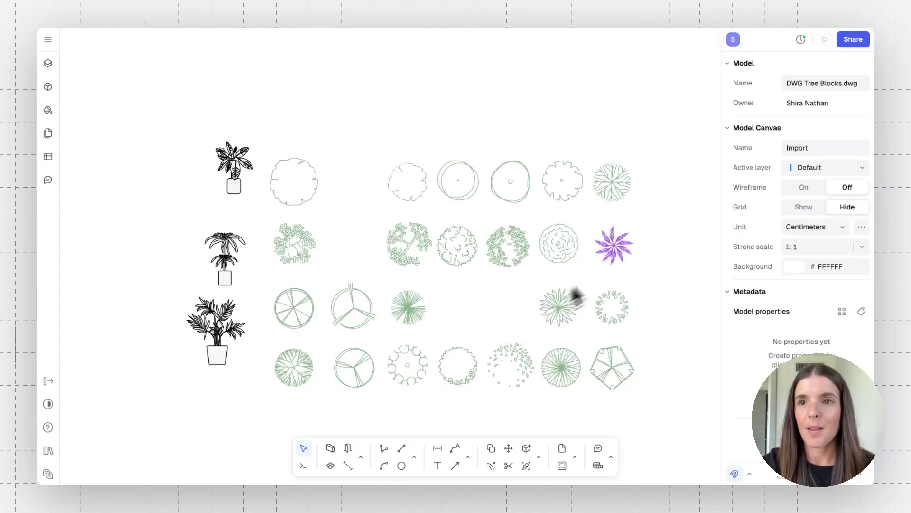
# Rename the model to 'Tree Library'
pyautogui.click(831, 86)
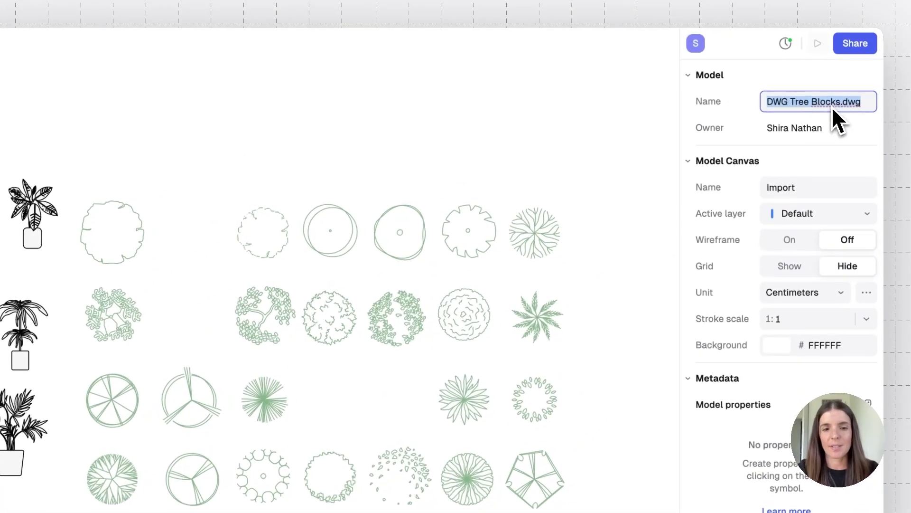
pyautogui.write('Tree Librar')
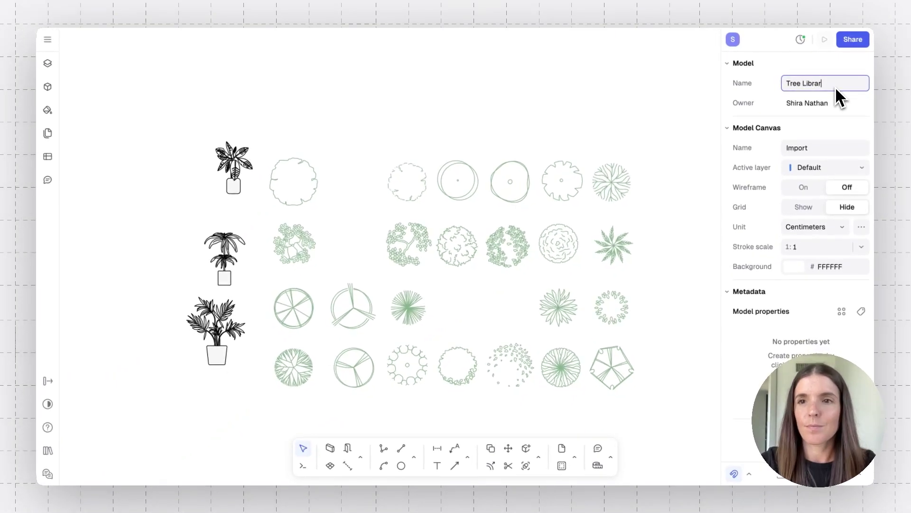
pyautogui.write('y')
pyautogui.click(806, 65)
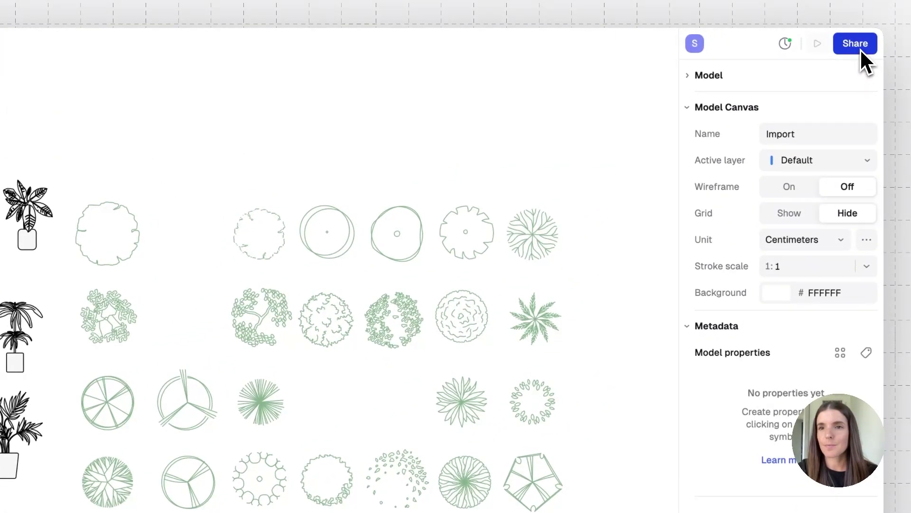
# Turn on Publish blocks in the model's Share library settings
pyautogui.click(857, 45)
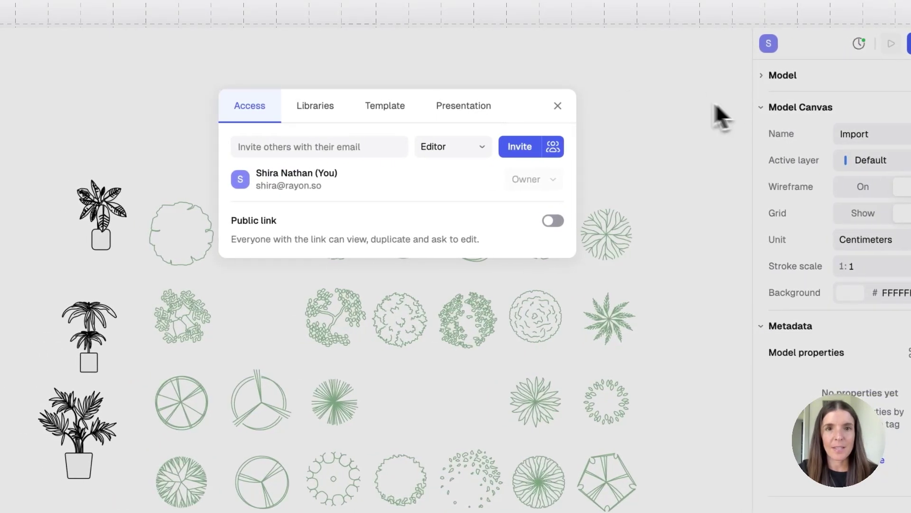
pyautogui.click(298, 112)
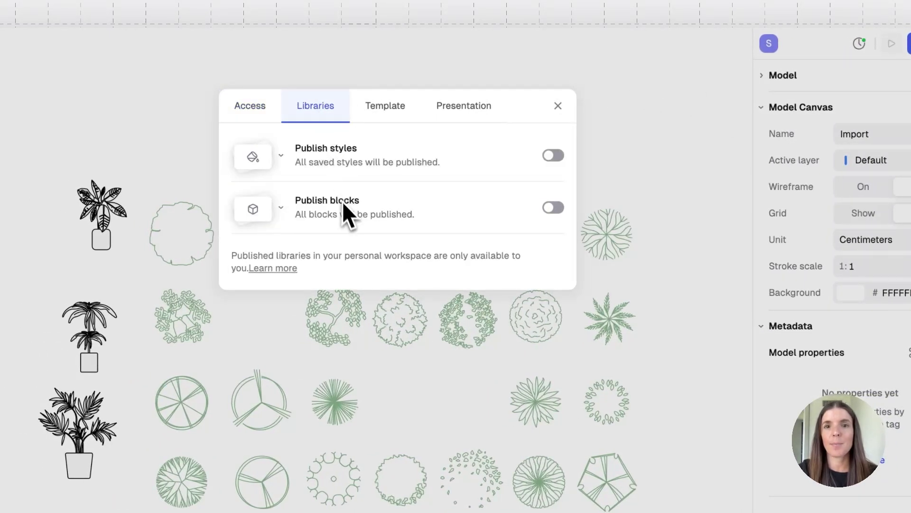
pyautogui.click(554, 210)
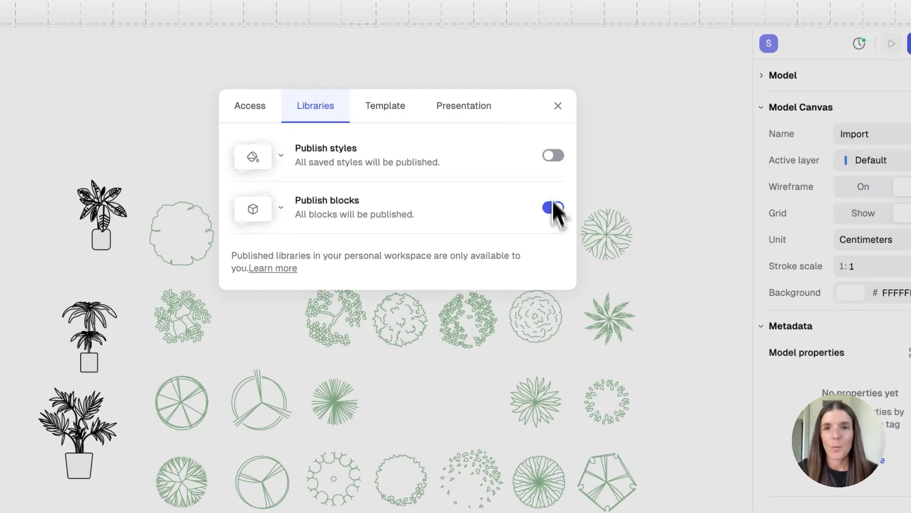
# Close the sharing options and go back to the models list to reopen Rooftop Garden_Tutorial
pyautogui.click(558, 106)
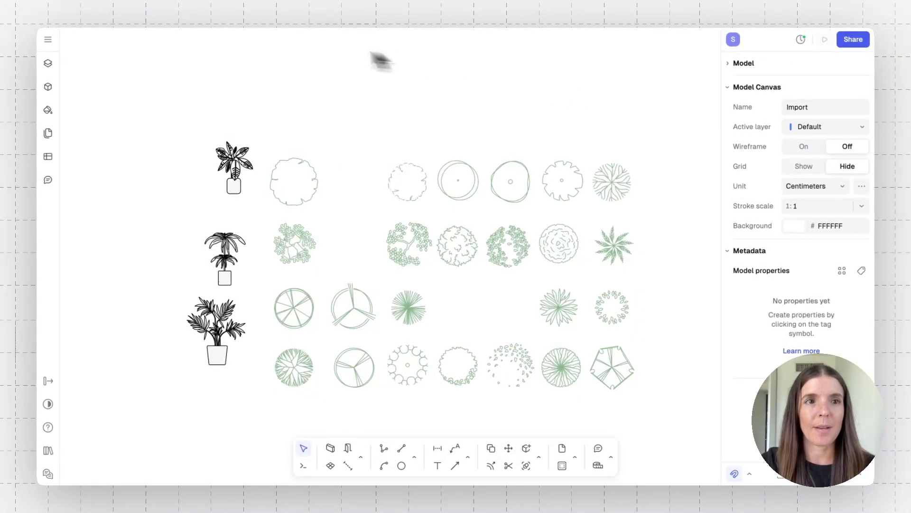
pyautogui.click(47, 42)
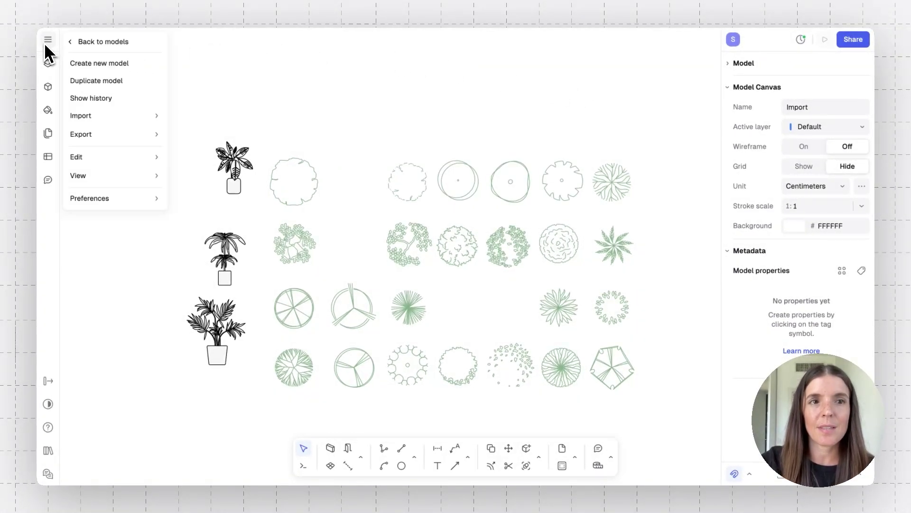
pyautogui.click(71, 44)
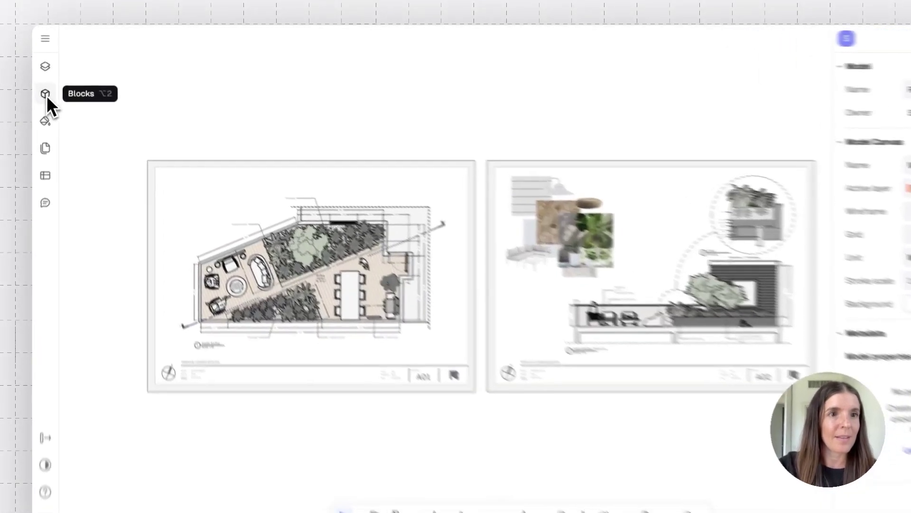
# Place TREE-07 and TREE-23 from Tree Library on the plan sheet, rotating and resizing TREE-23
pyautogui.click(48, 89)
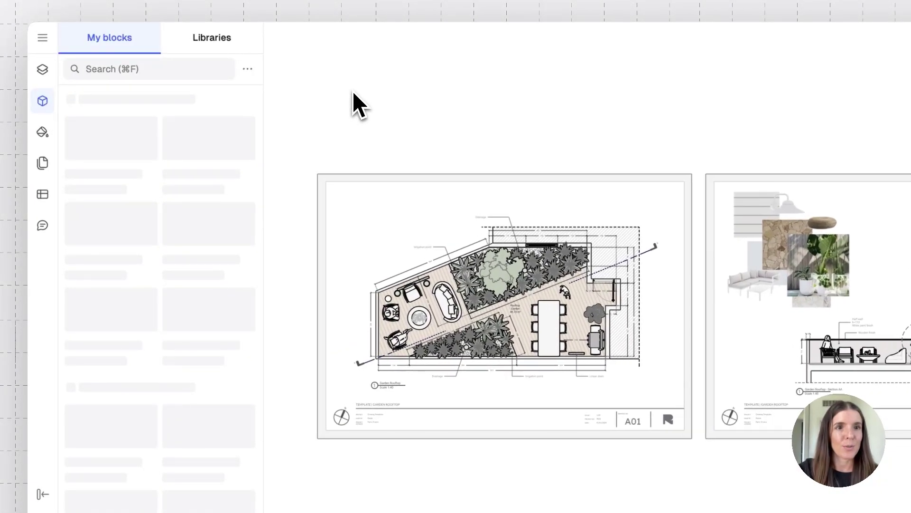
pyautogui.click(215, 37)
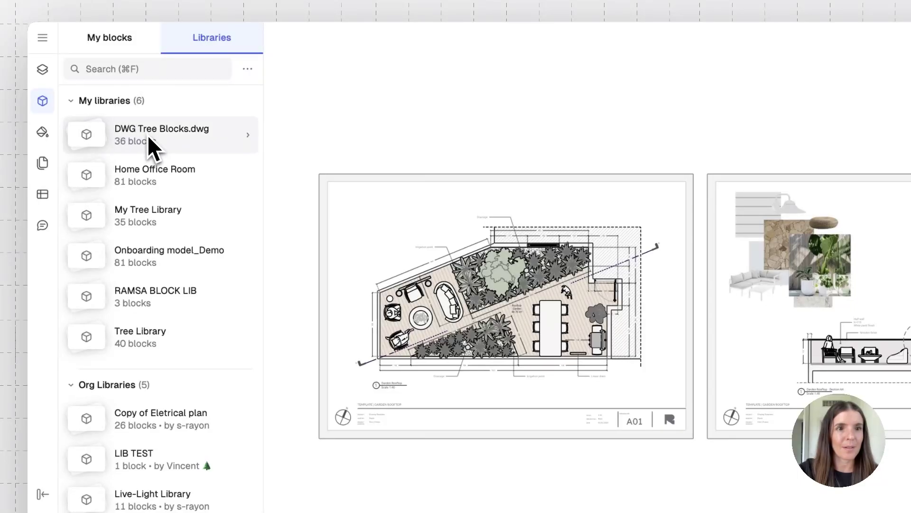
pyautogui.click(150, 338)
pyautogui.moveTo(191, 263); pyautogui.dragTo(364, 247)
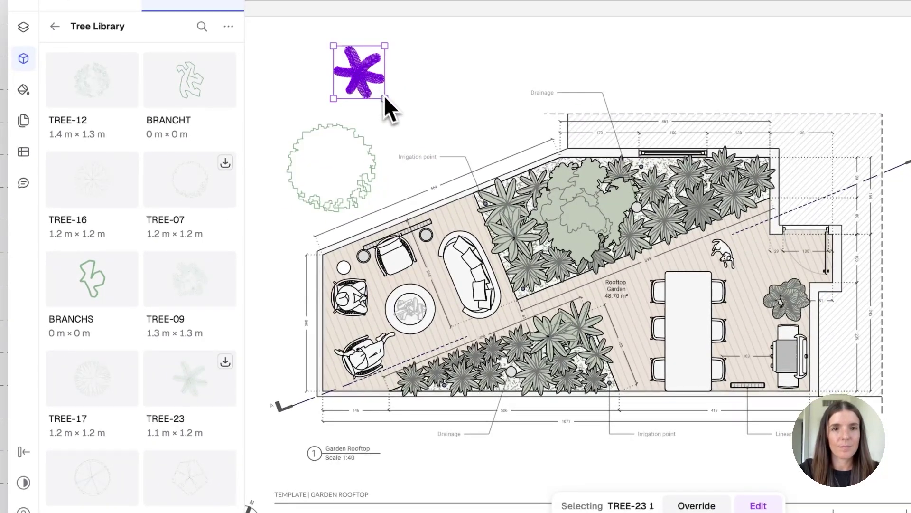
pyautogui.moveTo(386, 106); pyautogui.dragTo(401, 126)
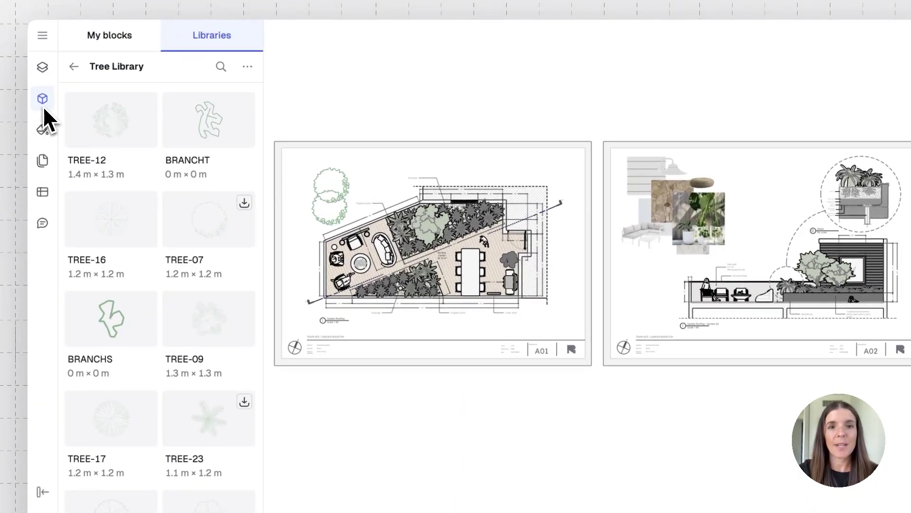
# Close the blocks panel to leave sheets A01 and A02 in view
pyautogui.click(43, 98)
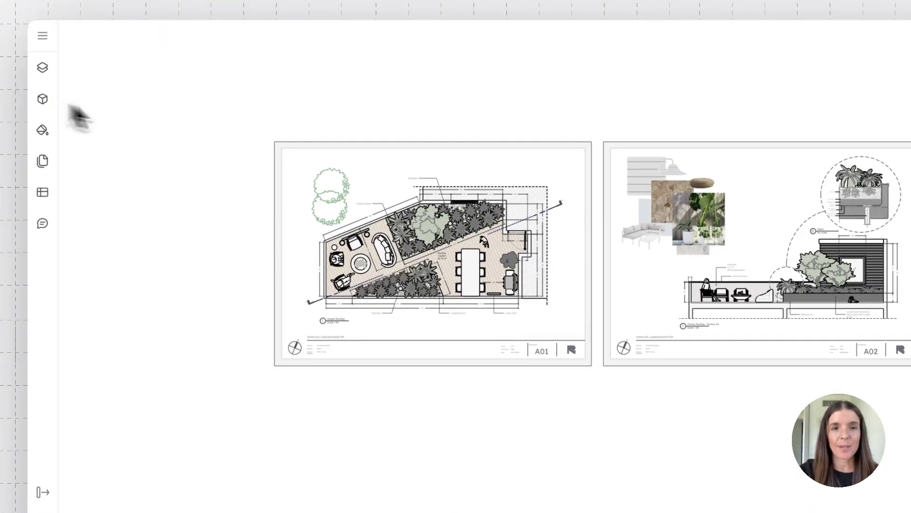